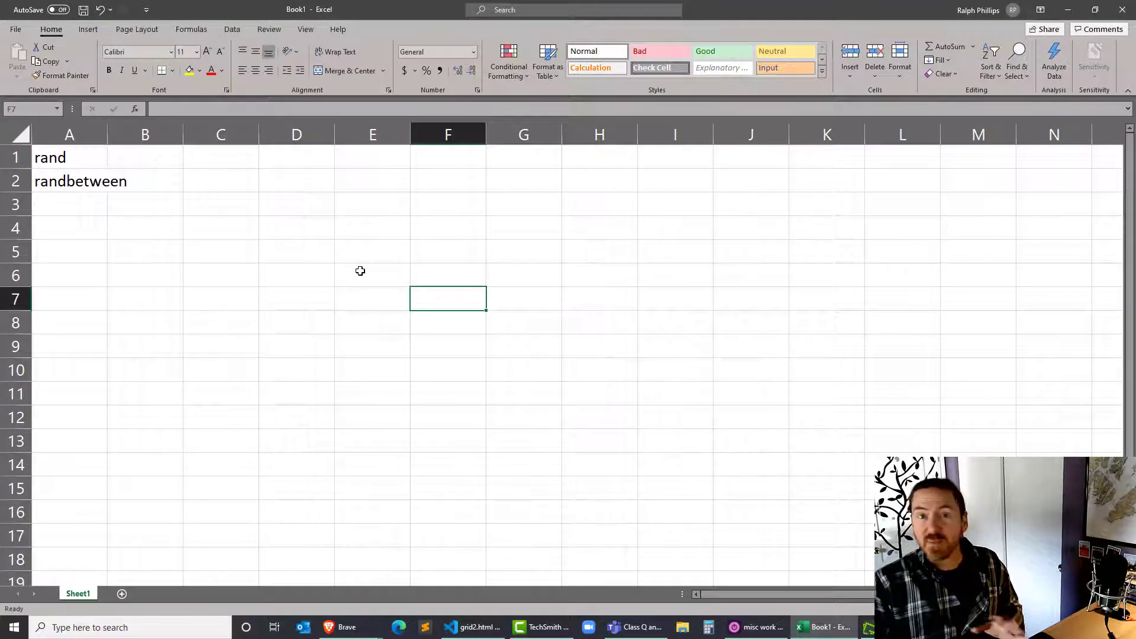
# Step: Enter =RAND() in cell D1 and fill the formula down through D15
pyautogui.click(299, 158)
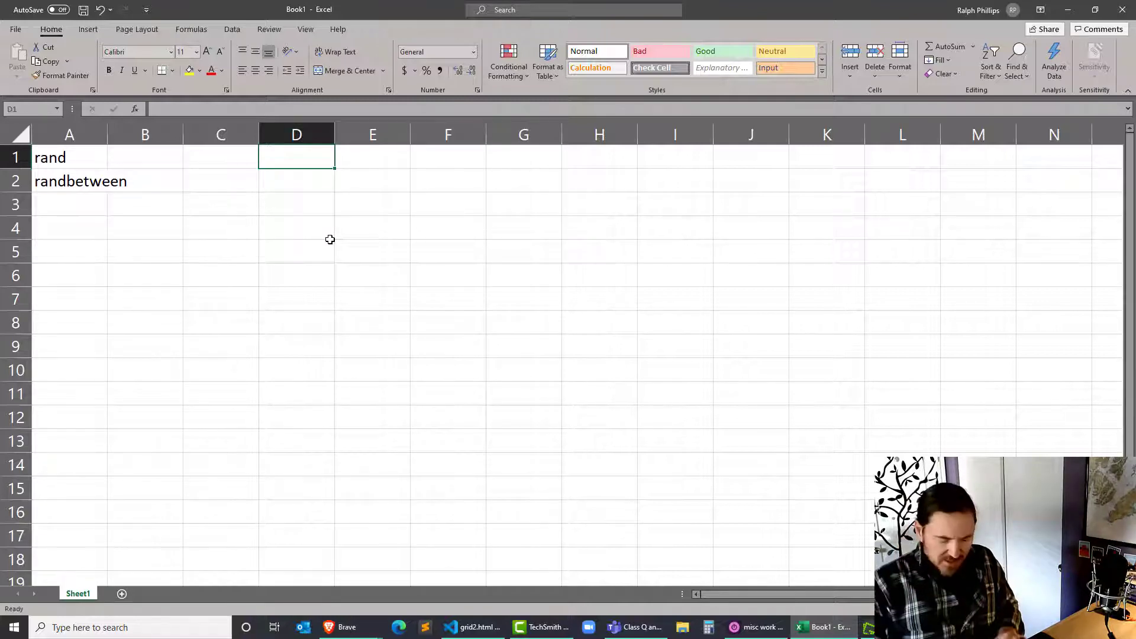
pyautogui.write('=rand()')
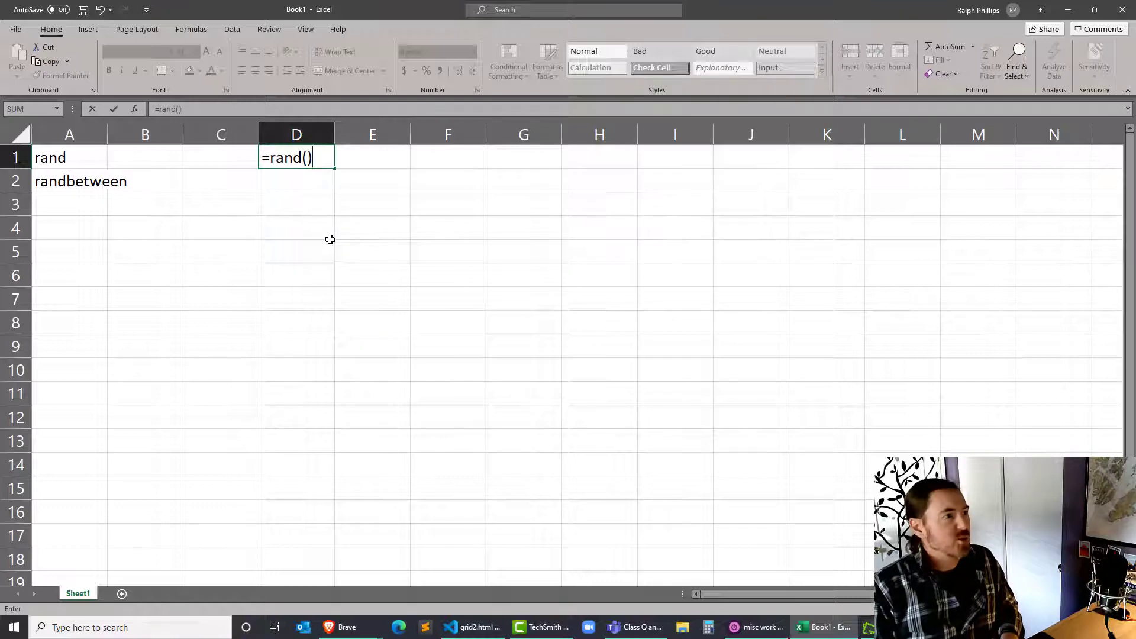
pyautogui.press('Return')
pyautogui.click(312, 159)
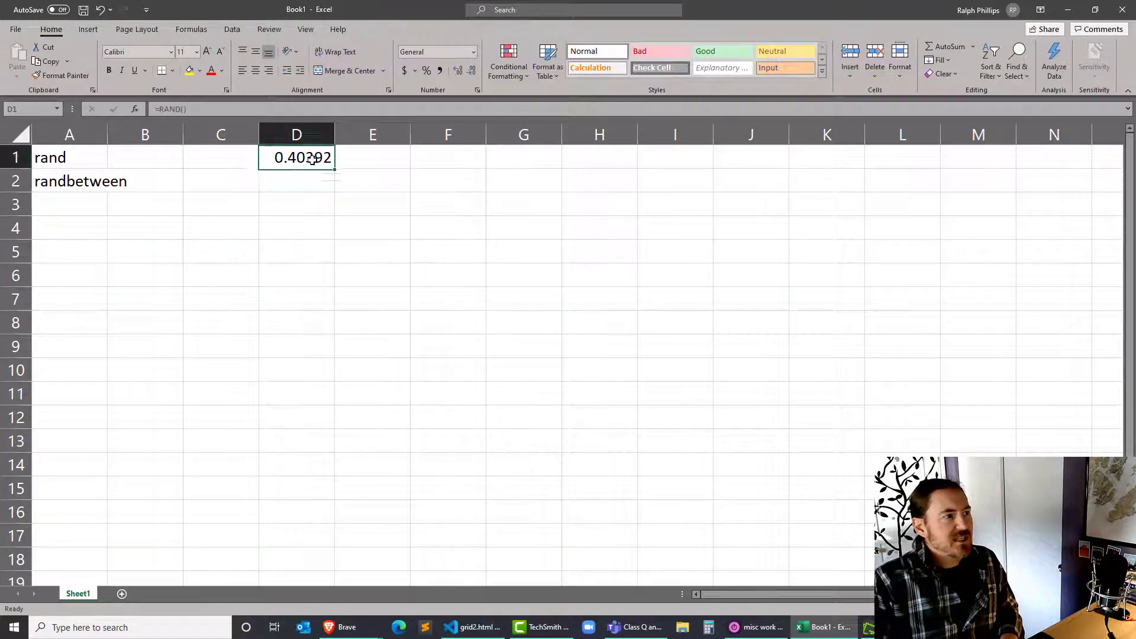
pyautogui.moveTo(334, 168); pyautogui.dragTo(334, 500)
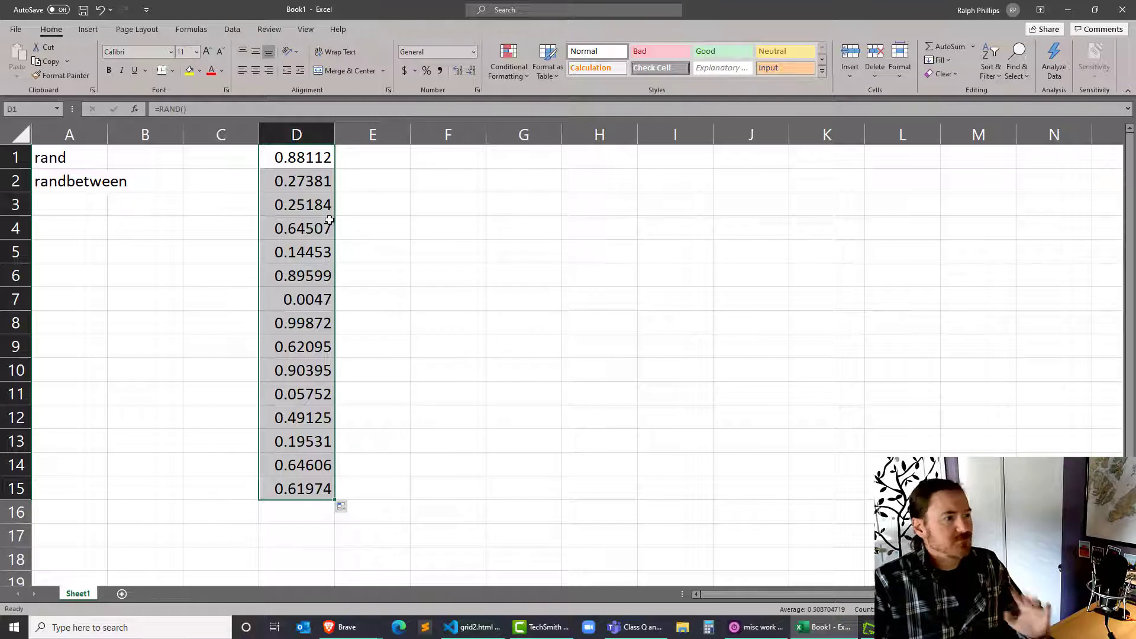
# Step: Enter the formula =RANDBETWEEN(100,900) in cell E1 to generate a random whole number between 100 and 900
pyautogui.click(371, 159)
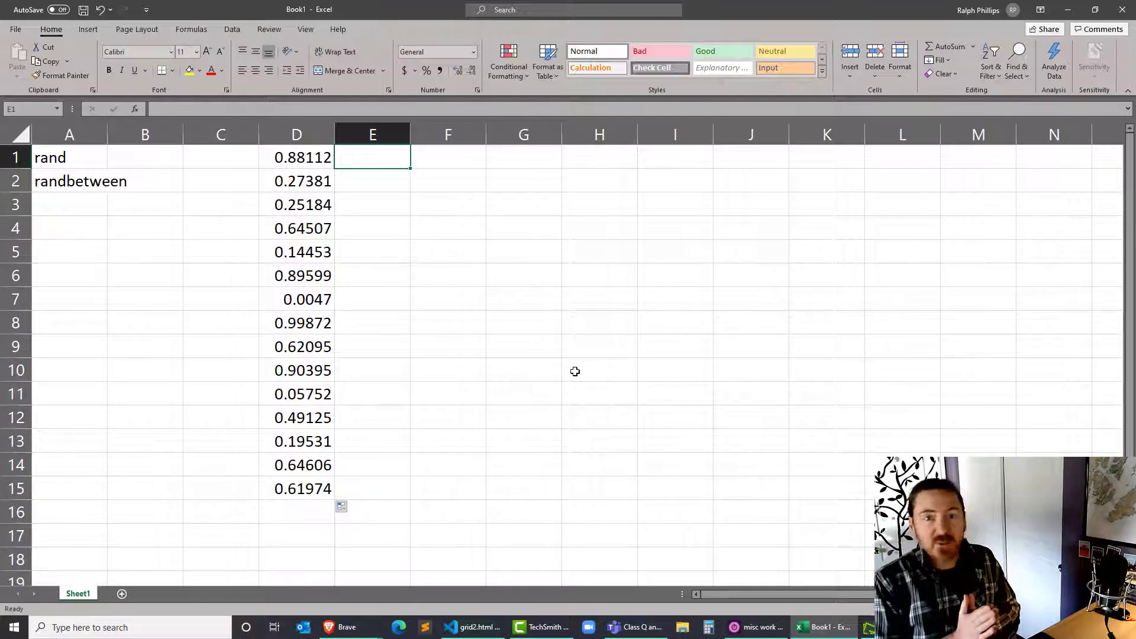
pyautogui.write('=')
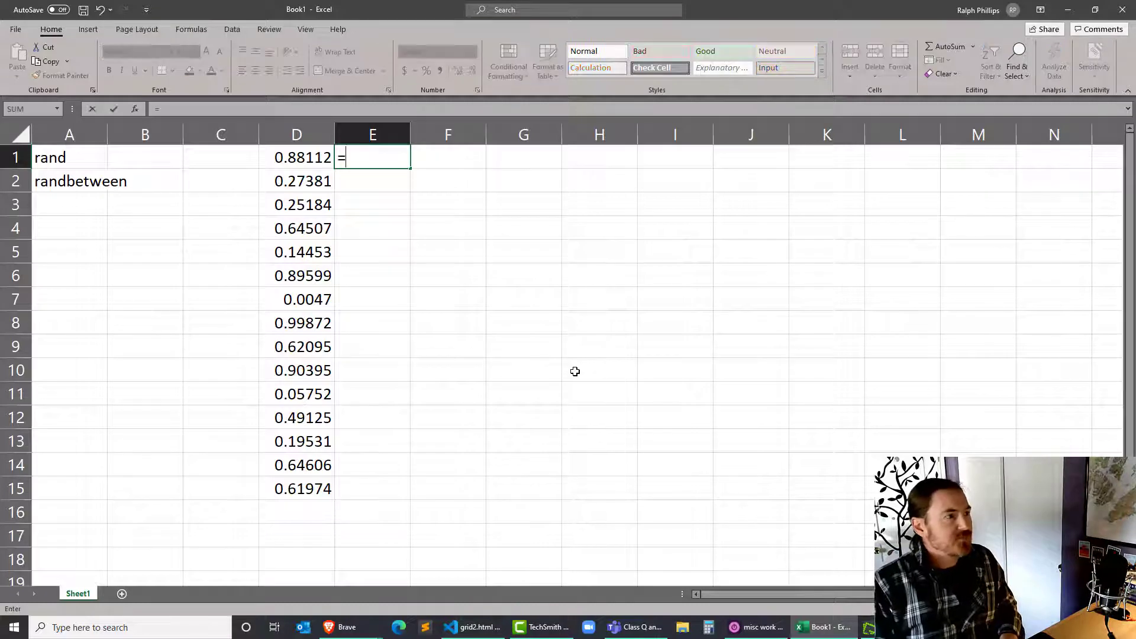
pyautogui.write('randbetwe')
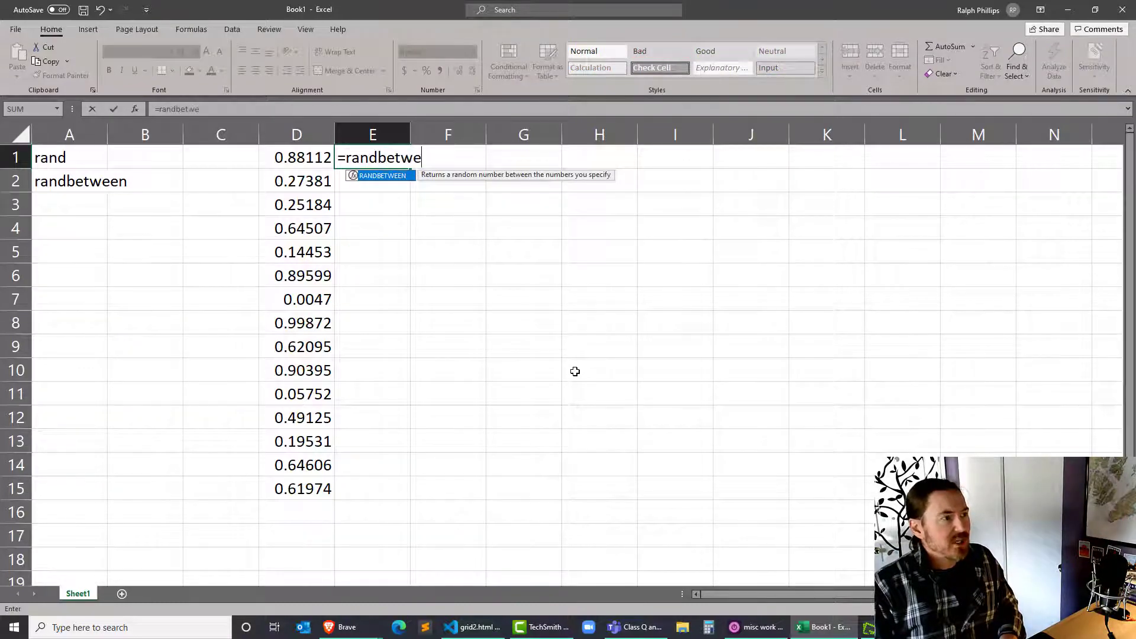
pyautogui.press('Tab')
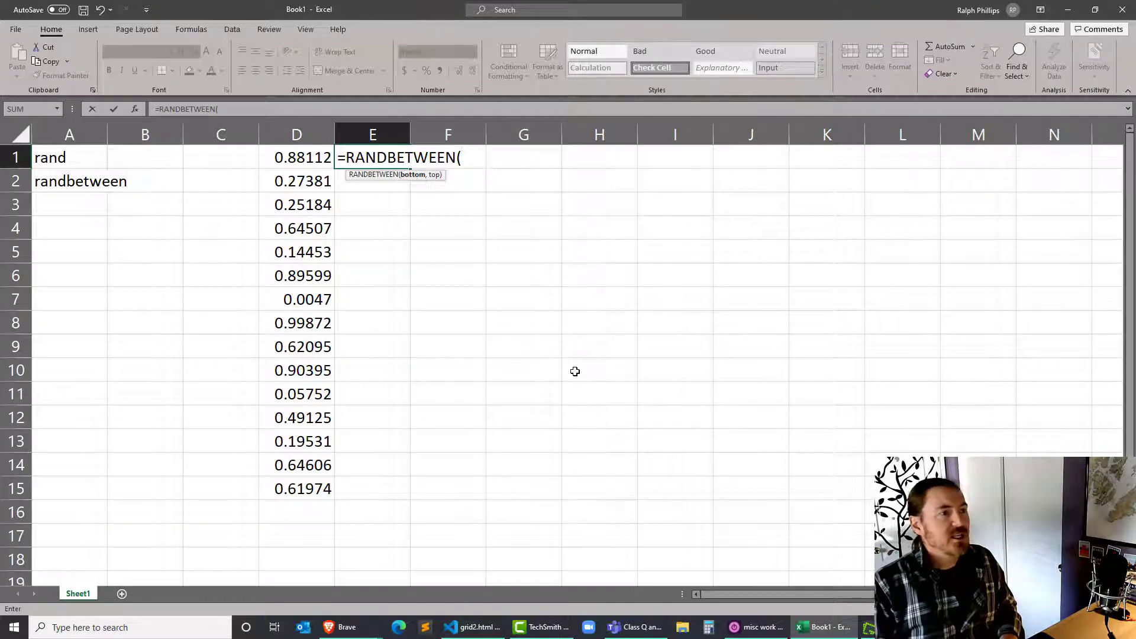
pyautogui.write('10')
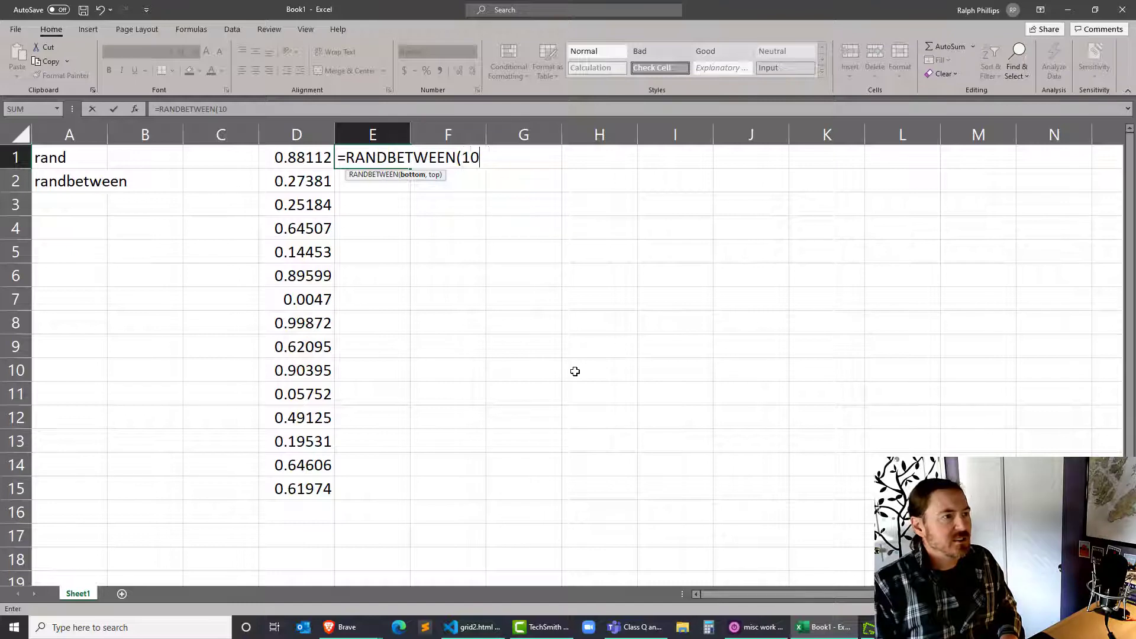
pyautogui.write('0,9')
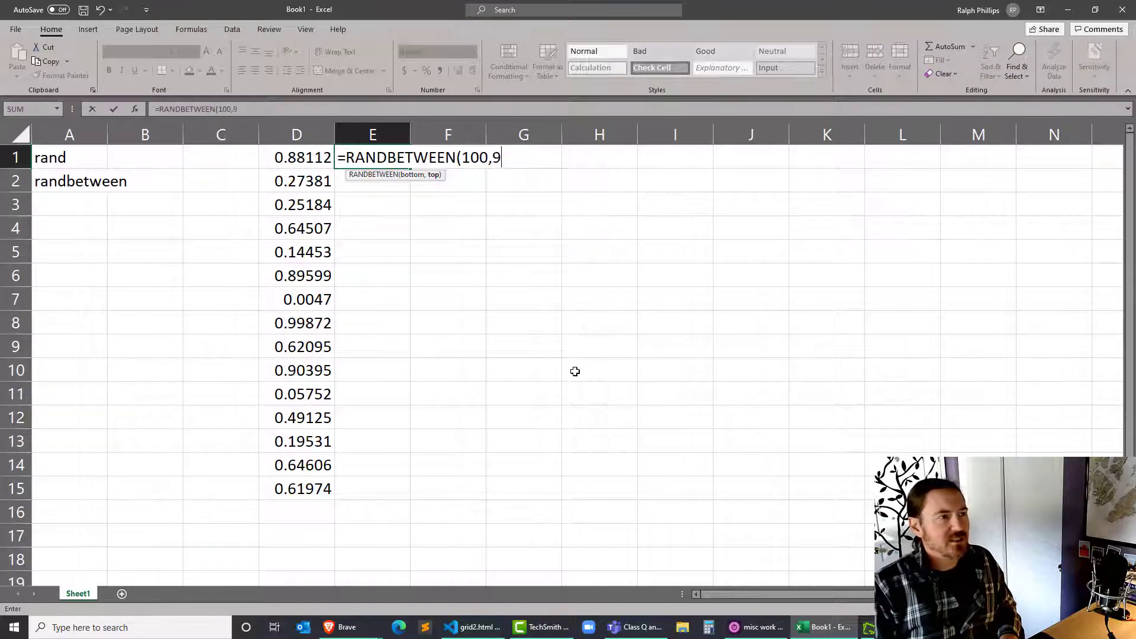
pyautogui.write('00)')
pyautogui.press('Return')
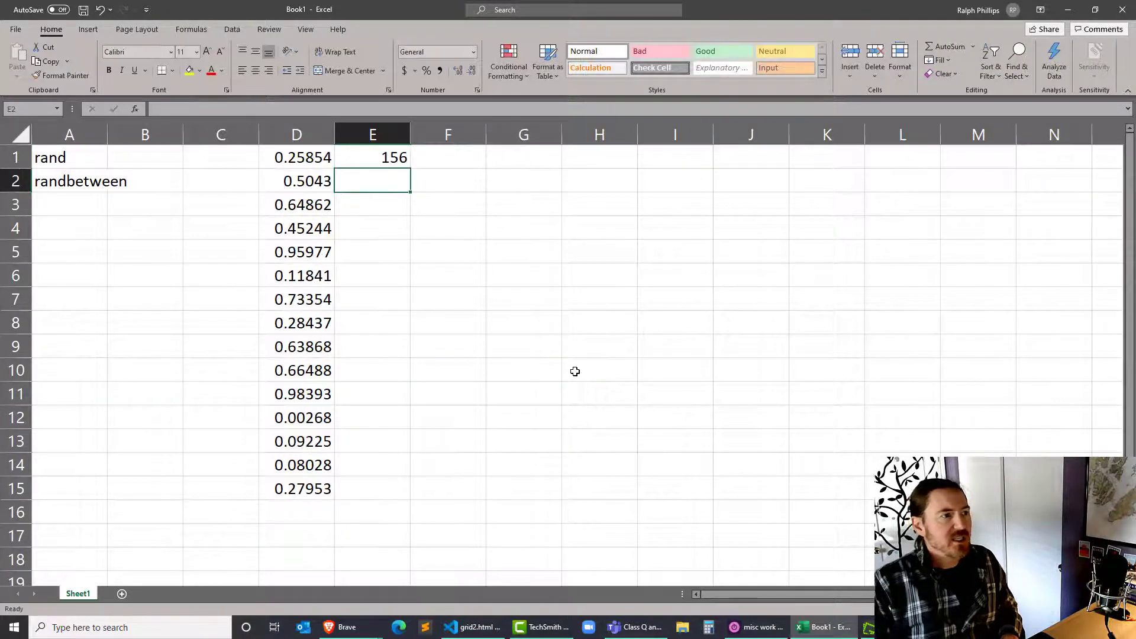
# Step: Fill the E1 formula down through E15 and repeat the same fill to regenerate the random values
pyautogui.click(390, 158)
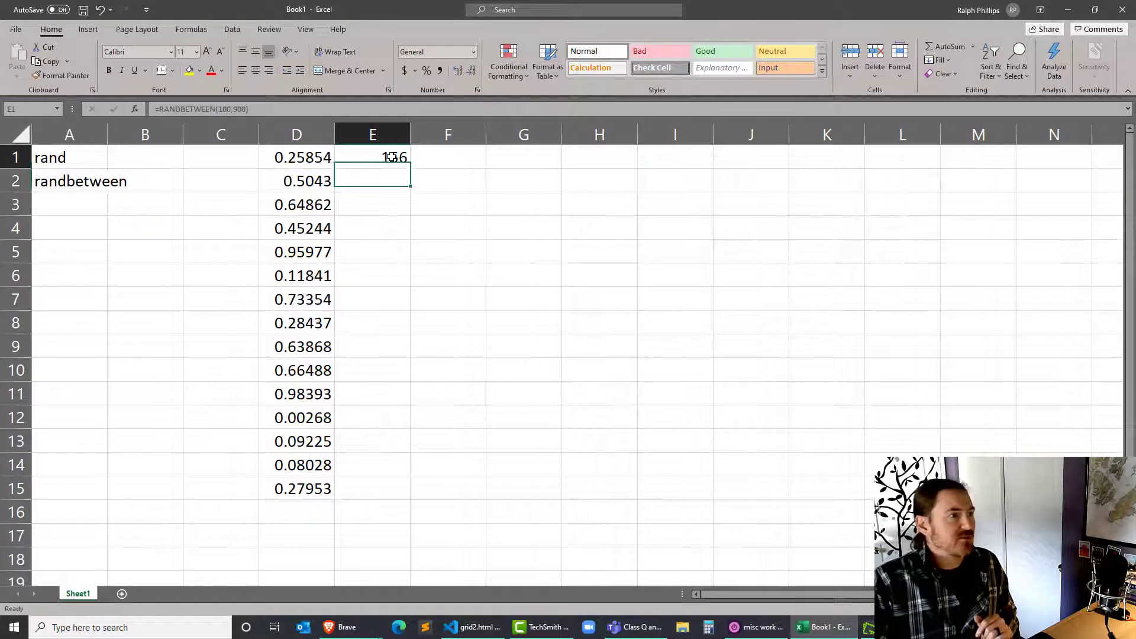
pyautogui.moveTo(412, 168); pyautogui.dragTo(413, 498)
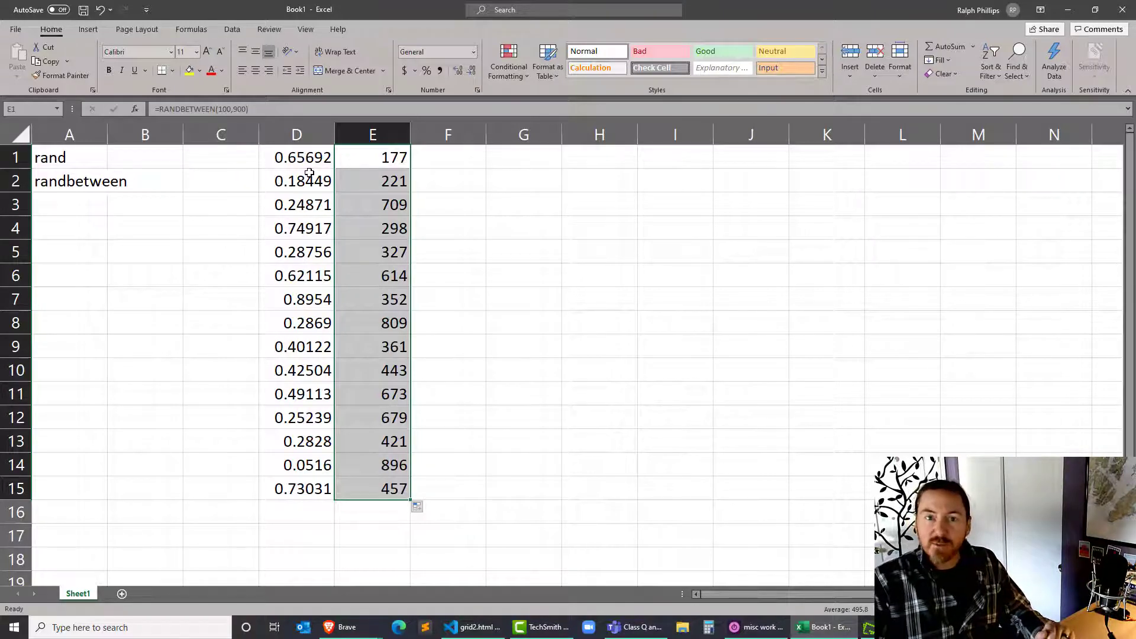
pyautogui.moveTo(360, 158); pyautogui.dragTo(352, 495)
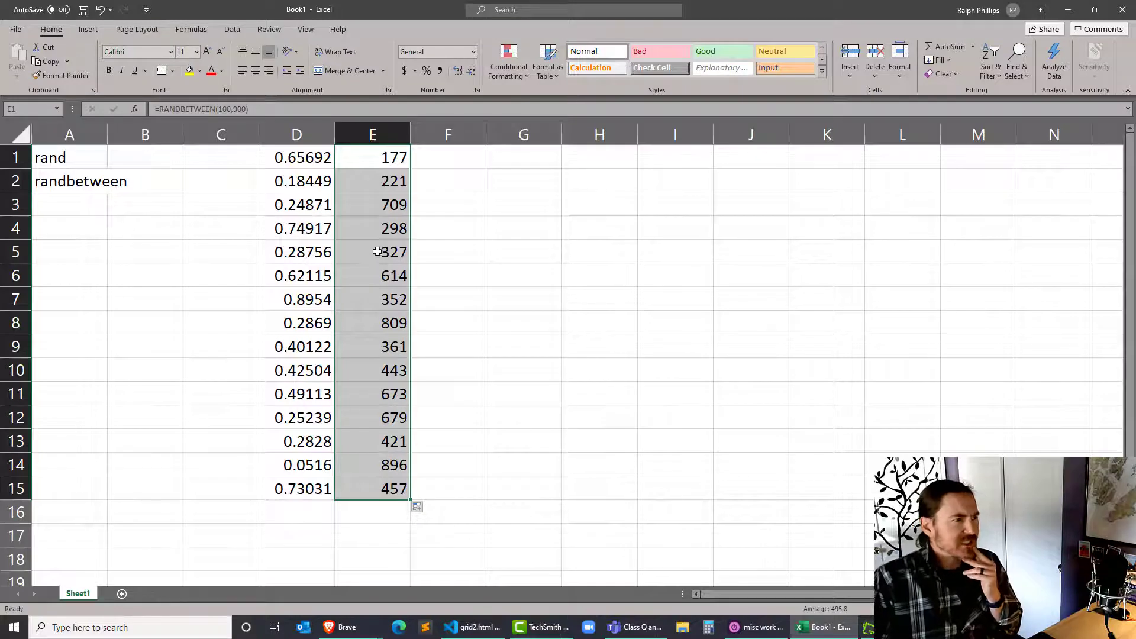
pyautogui.click(380, 161)
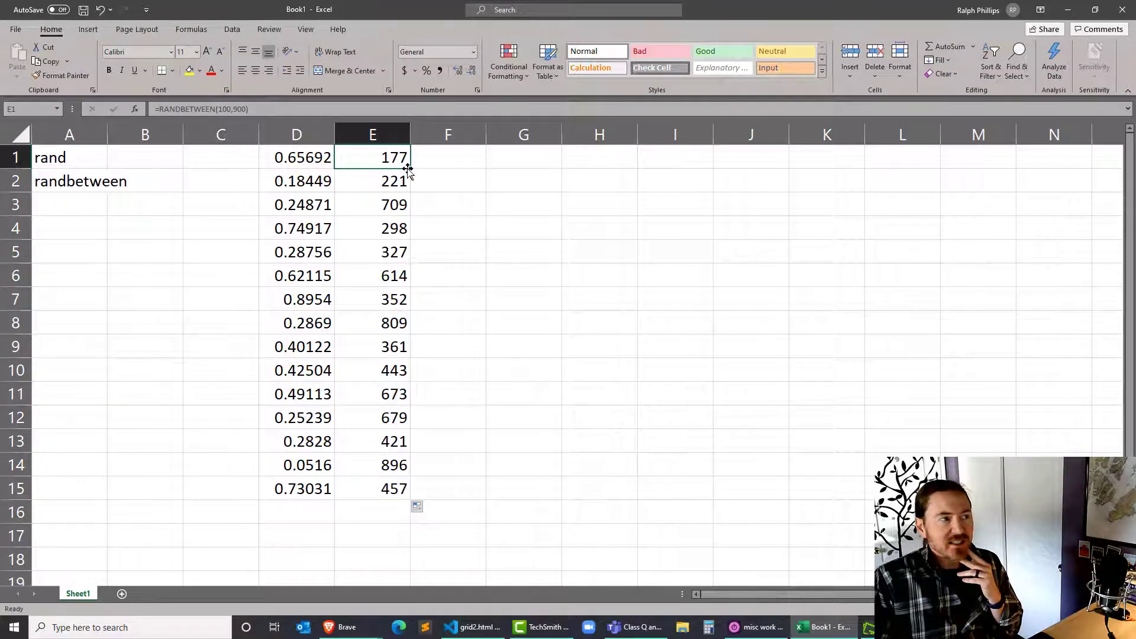
pyautogui.moveTo(409, 171); pyautogui.dragTo(422, 498)
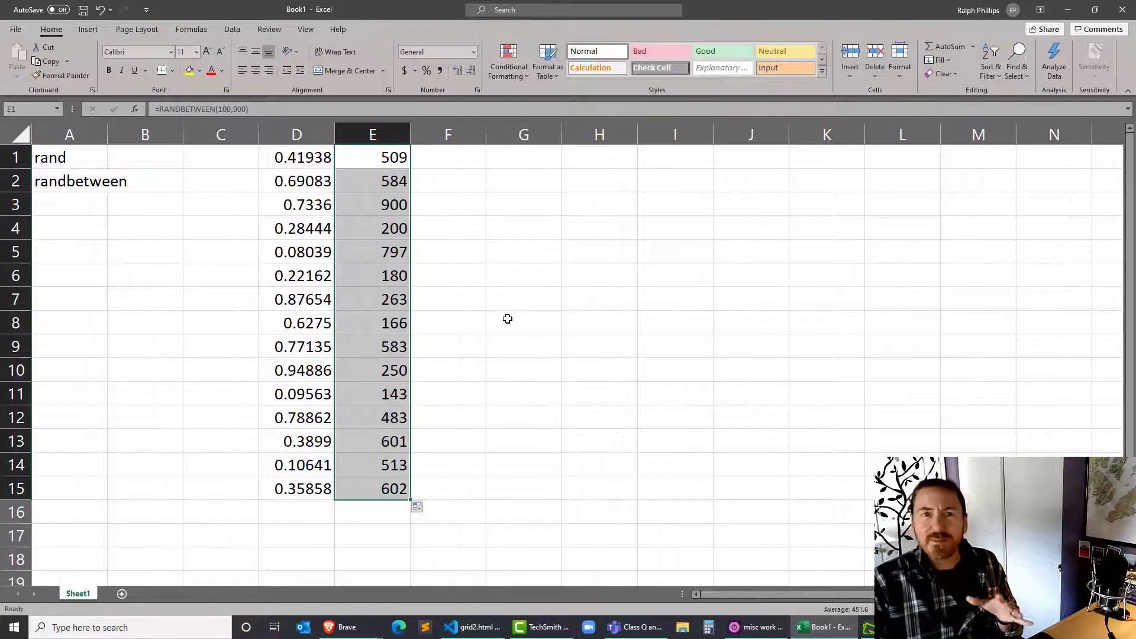
pyautogui.click(472, 323)
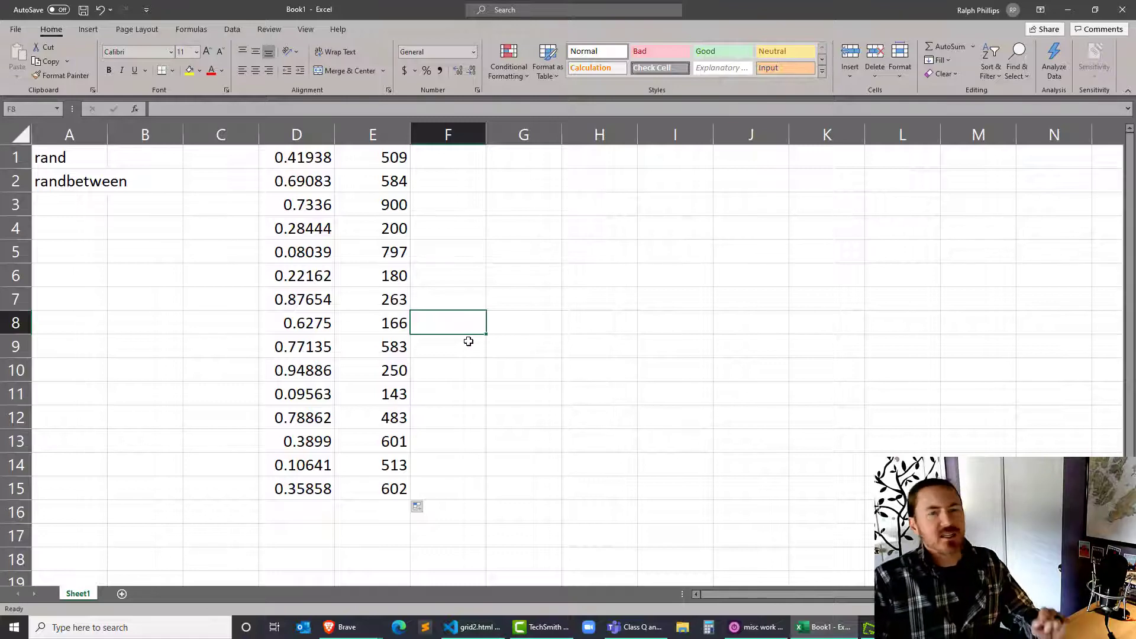
# Step: Enter 8% in cell G1 as the base rate
pyautogui.click(543, 160)
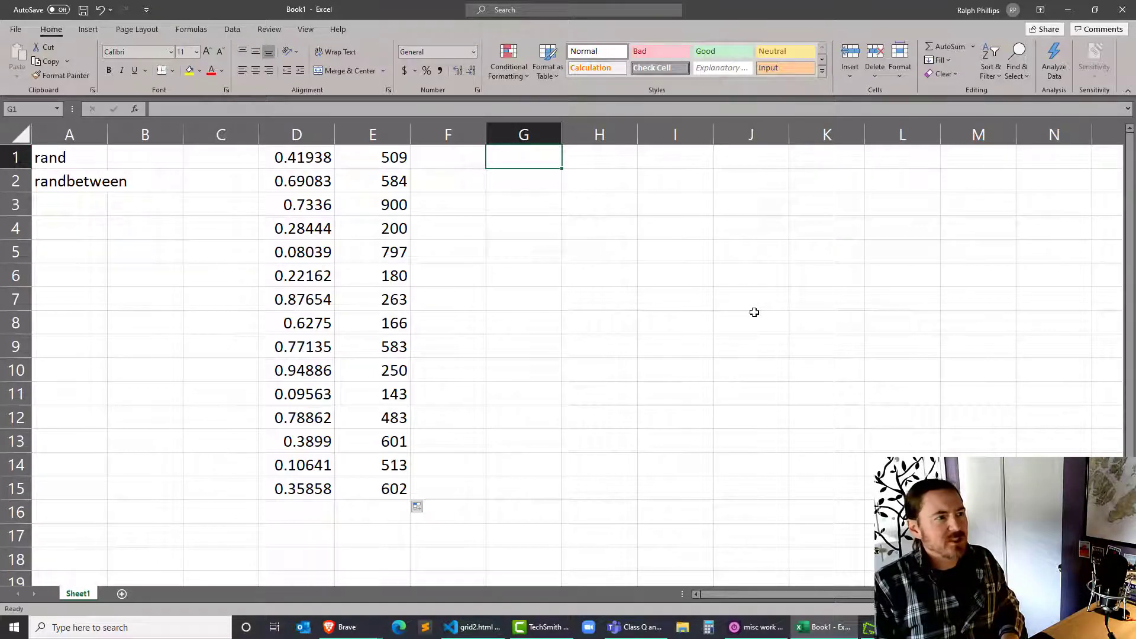
pyautogui.write('8%')
pyautogui.press('Return')
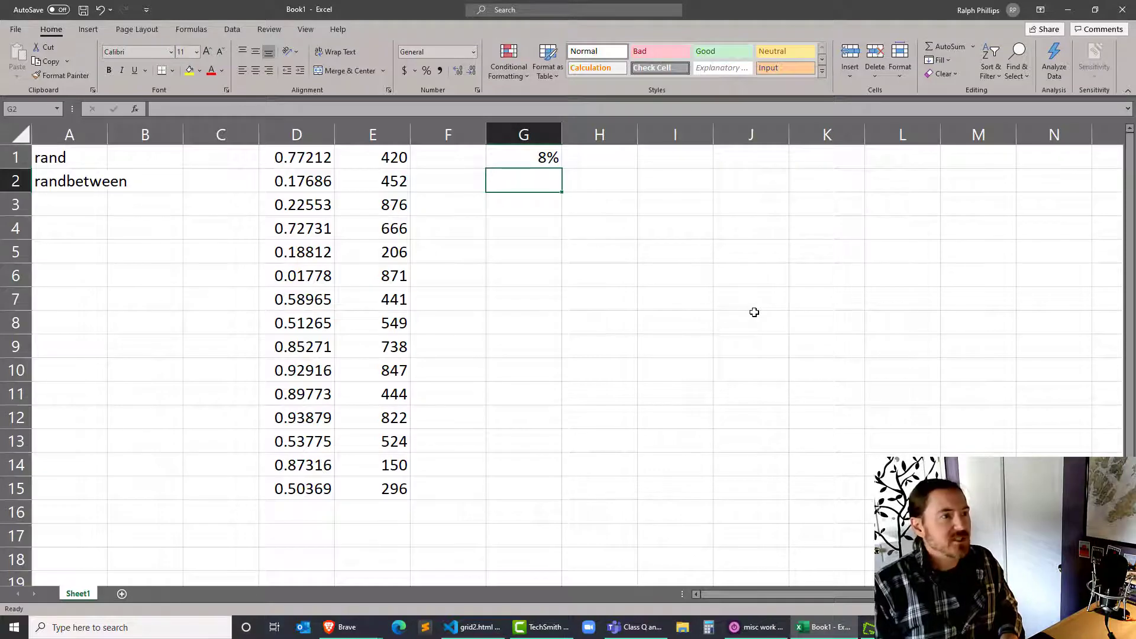
# Step: Enter the formula =$G$1*(1+RAND()) in cell G2, using an absolute reference to the 8% base rate
pyautogui.write('=')
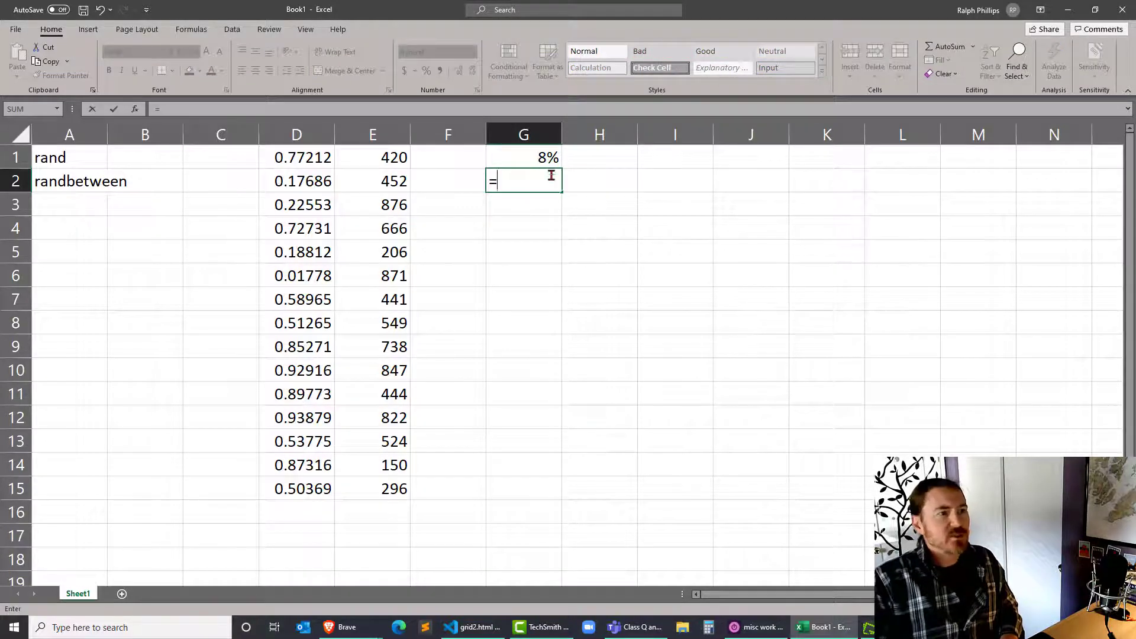
pyautogui.click(531, 152)
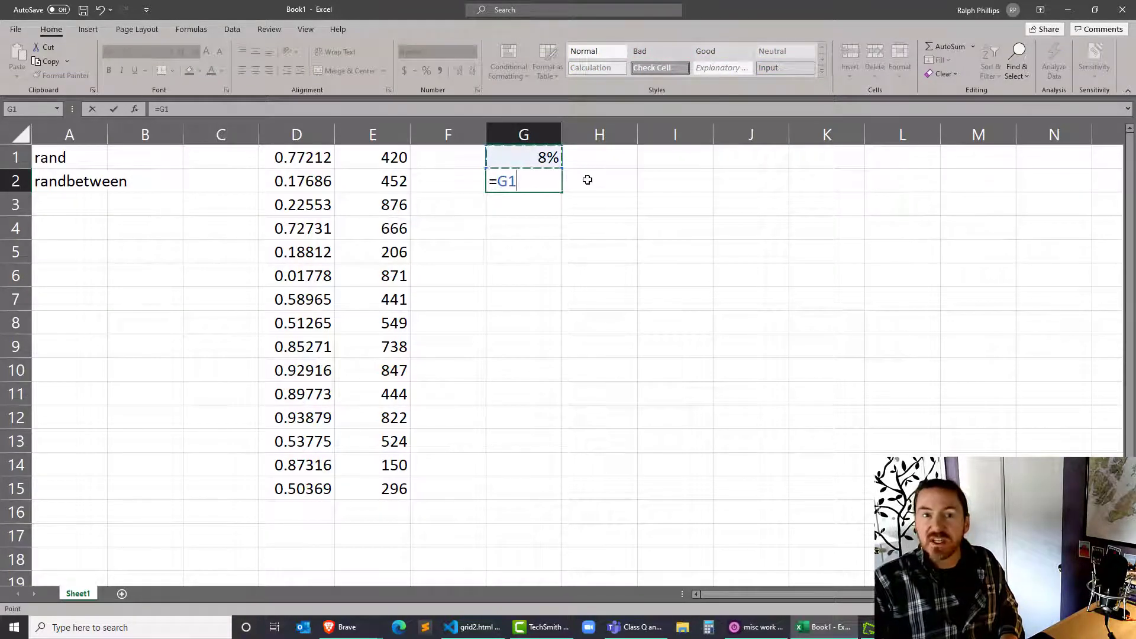
pyautogui.press('F4')
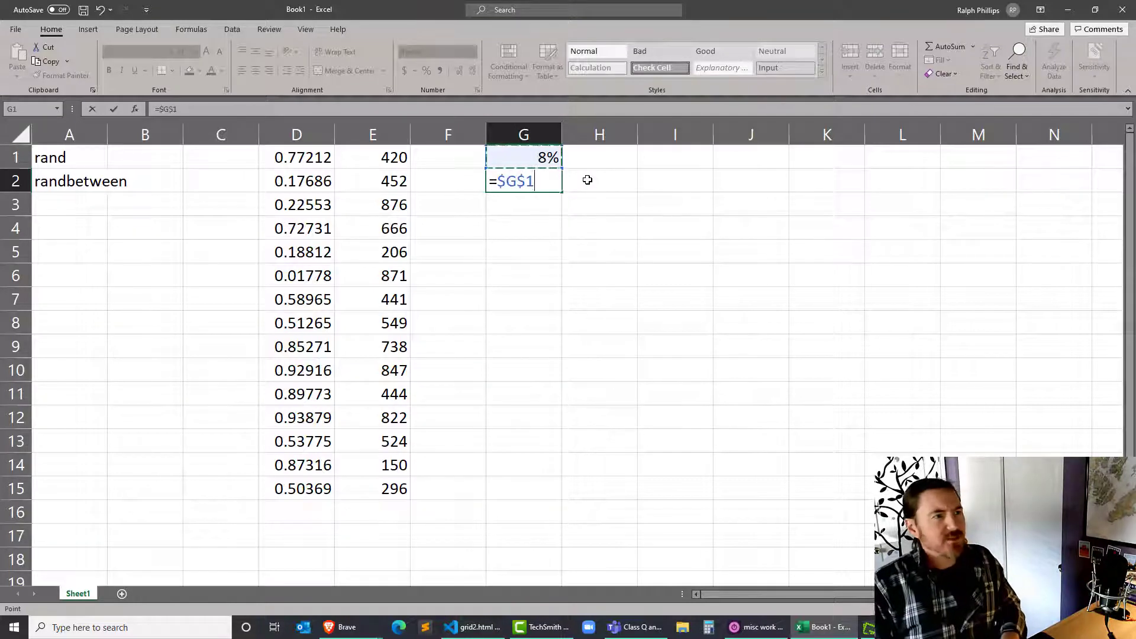
pyautogui.write('*')
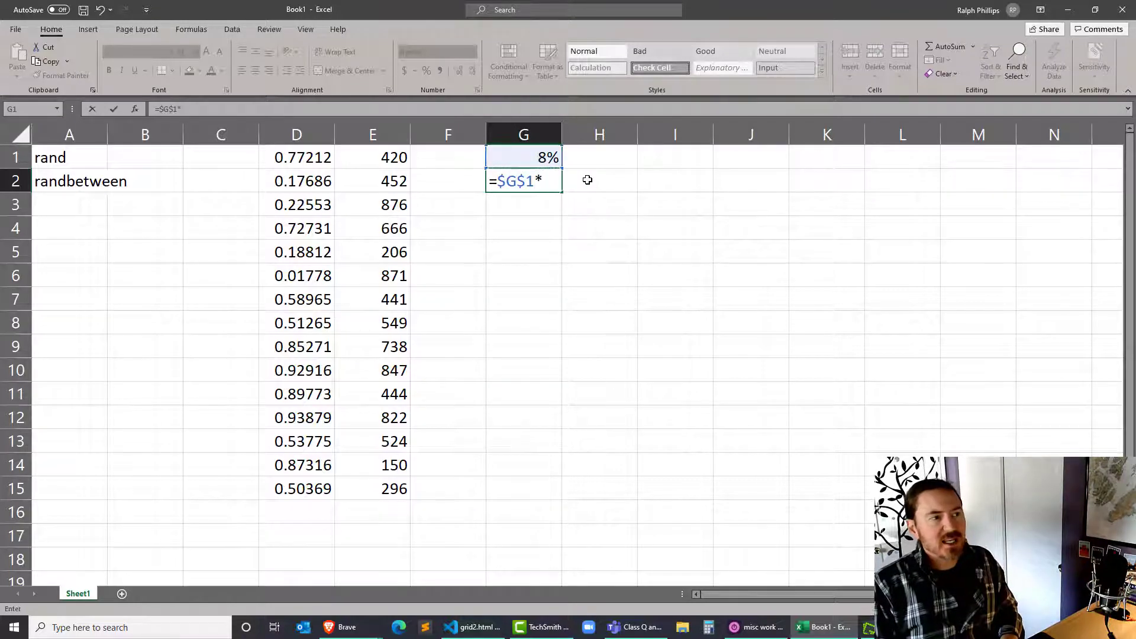
pyautogui.write('(')
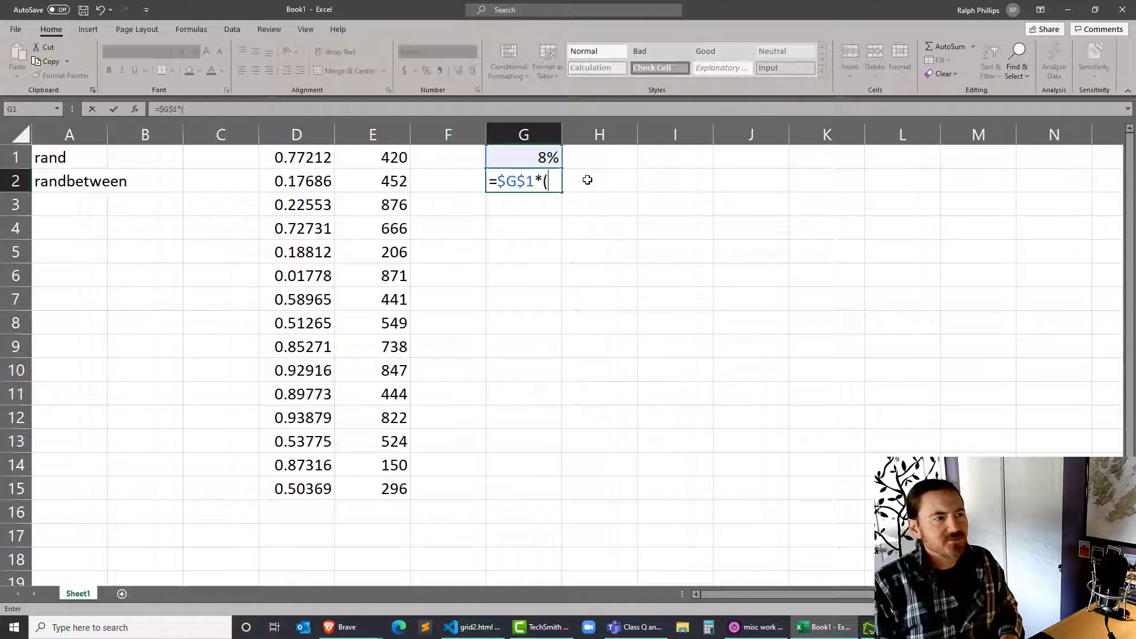
pyautogui.write('1')
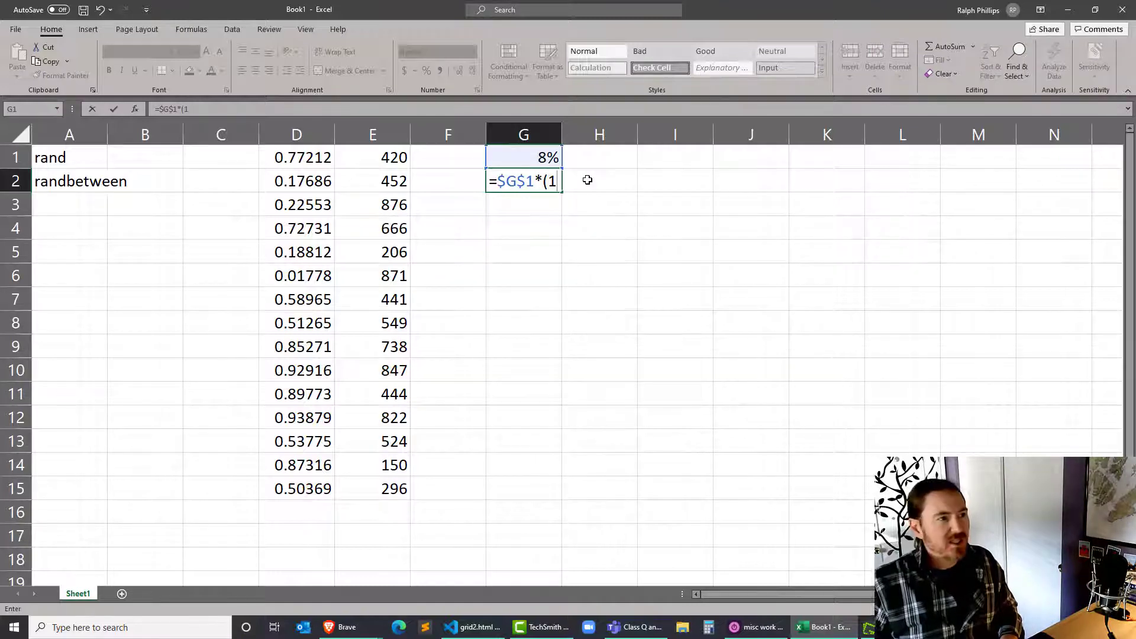
pyautogui.write('+rand()')
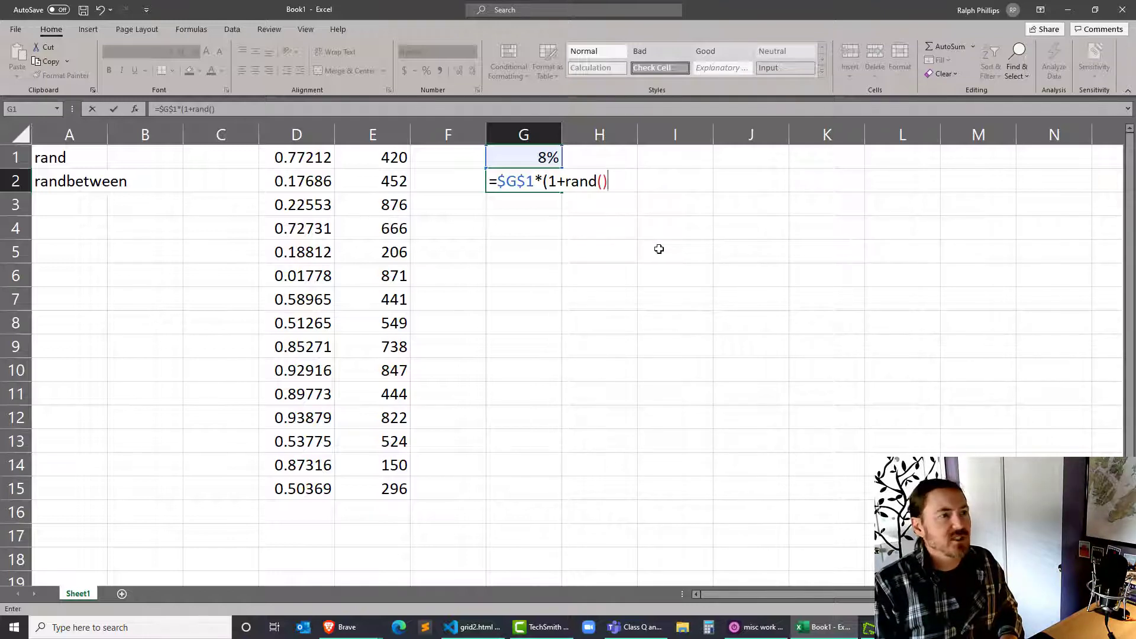
pyautogui.write(')')
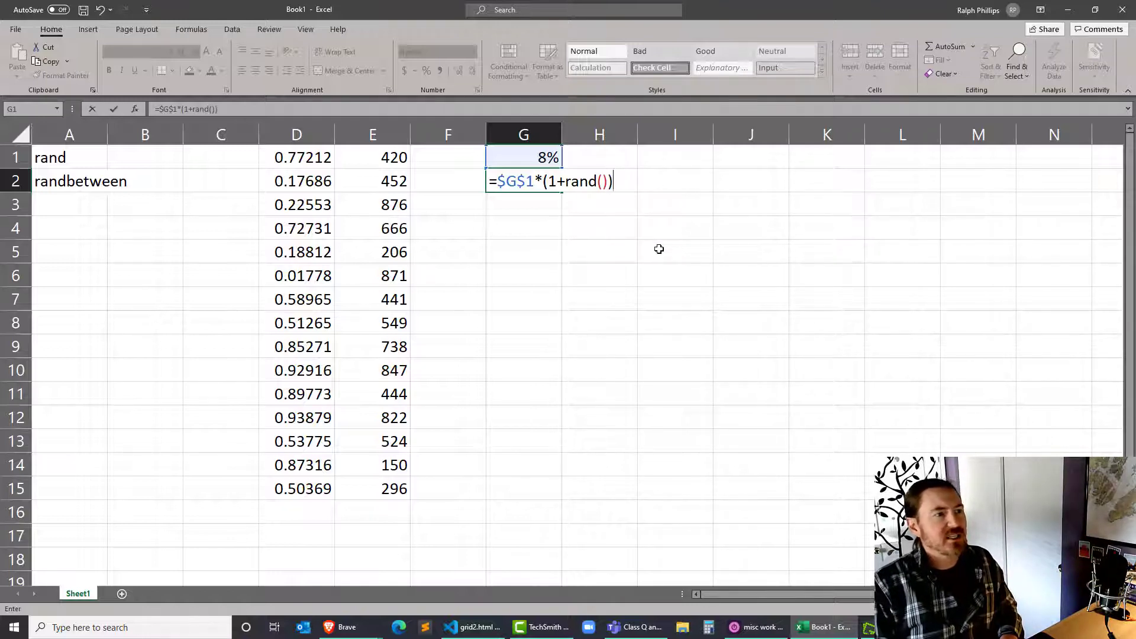
pyautogui.press('Return')
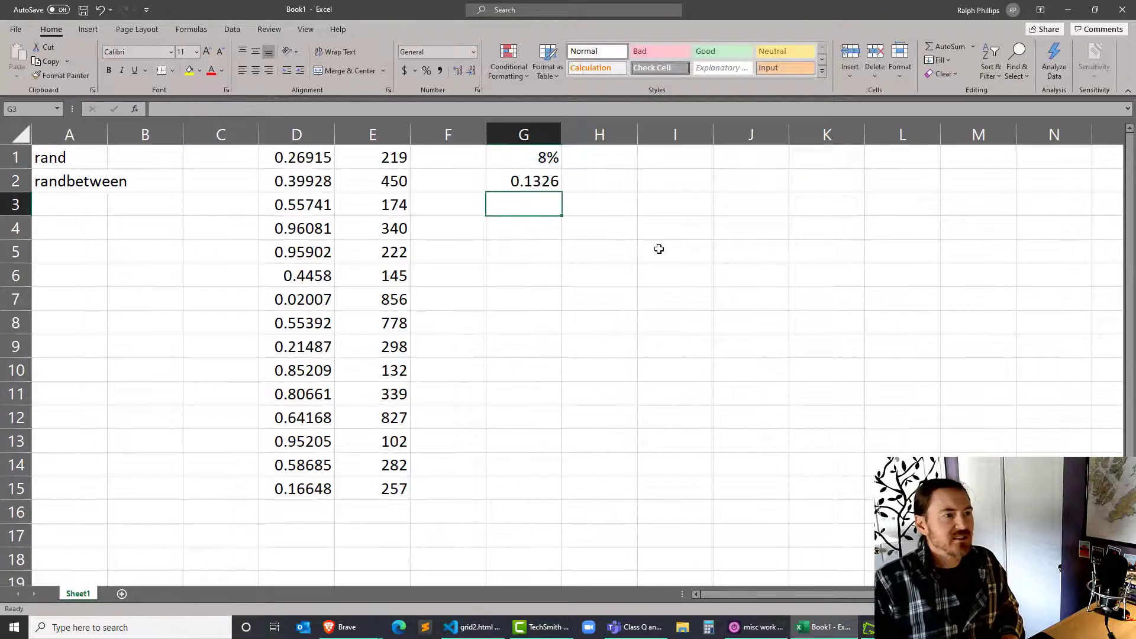
# Step: Format cell G2 as a percentage with one decimal place and fill its formula down through G13
pyautogui.click(534, 183)
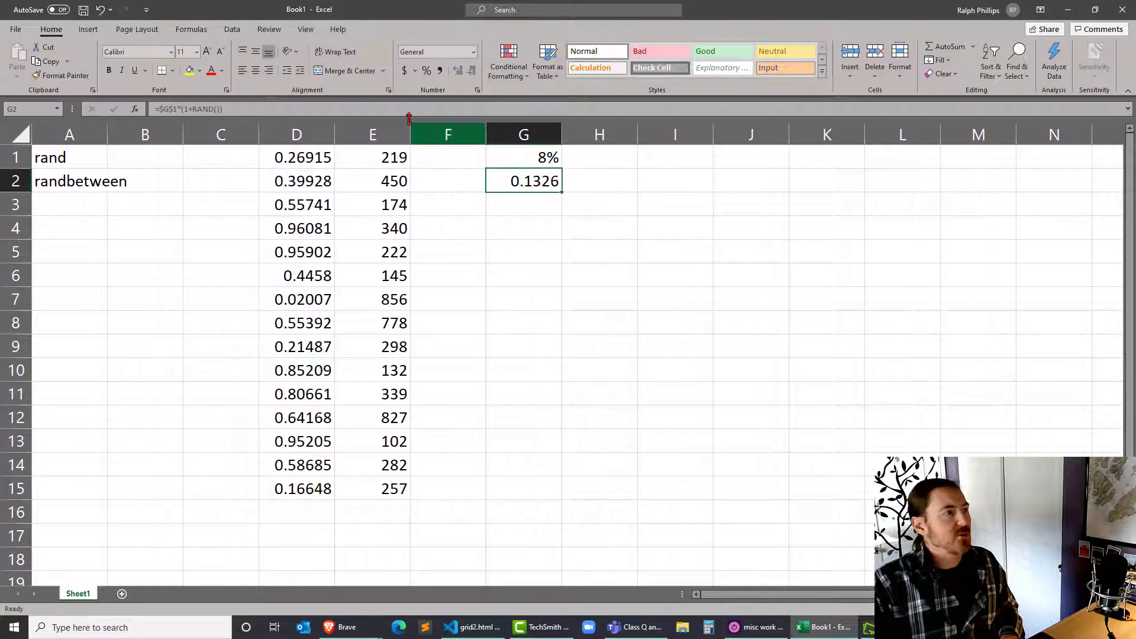
pyautogui.click(427, 71)
pyautogui.click(458, 70)
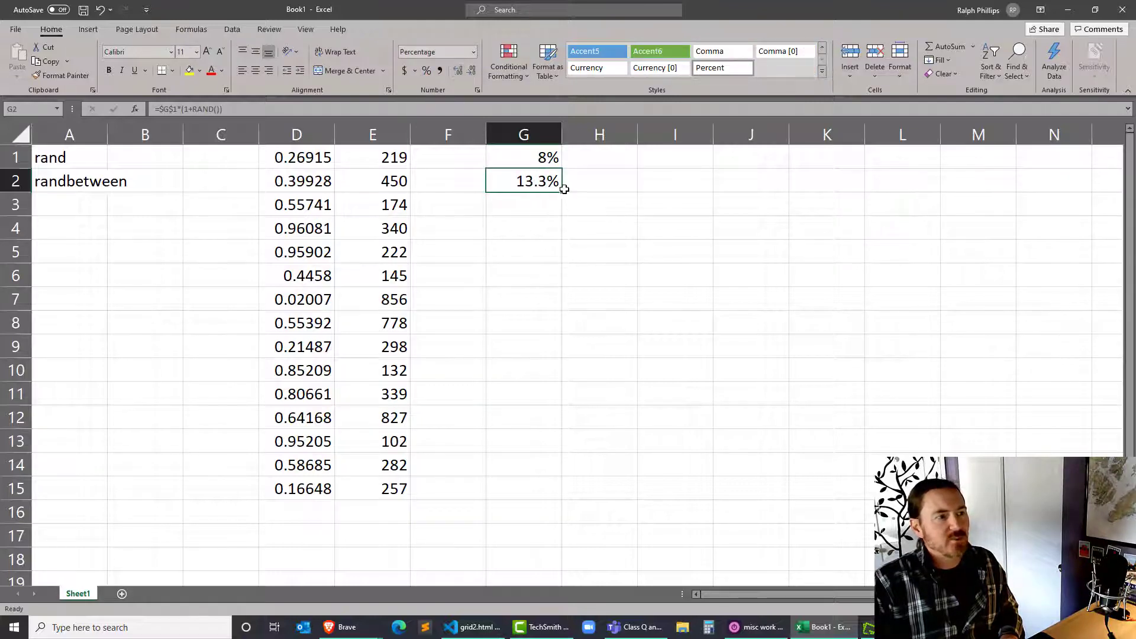
pyautogui.moveTo(561, 192); pyautogui.dragTo(562, 457)
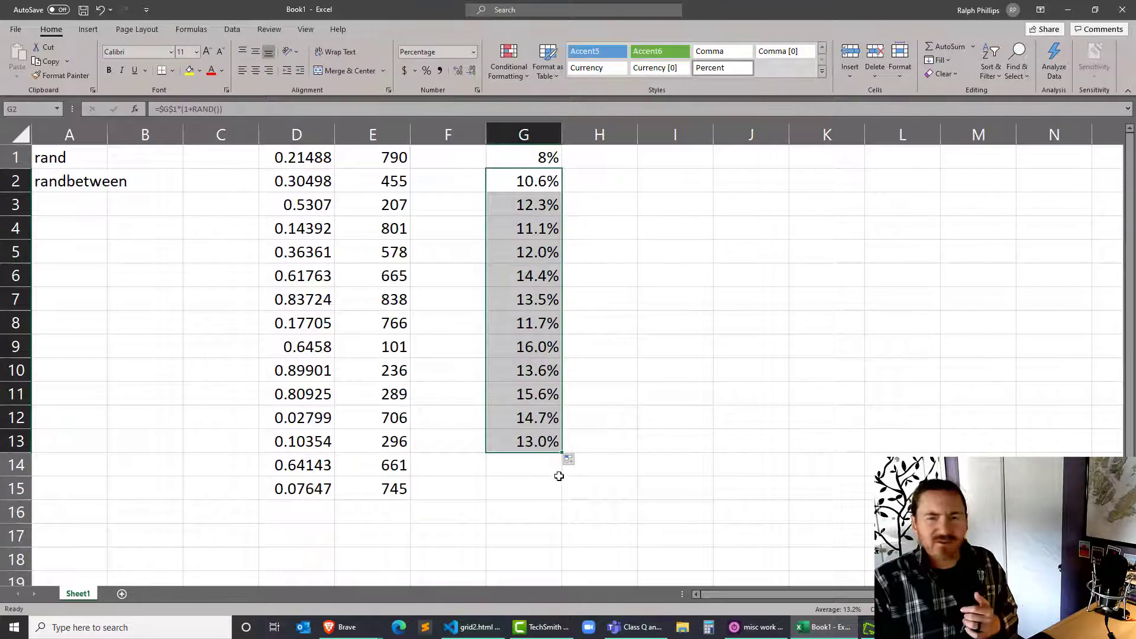
# Step: Calculate the average of the random percentages in cell G15 with =AVERAGE(G2:G13)
pyautogui.click(537, 487)
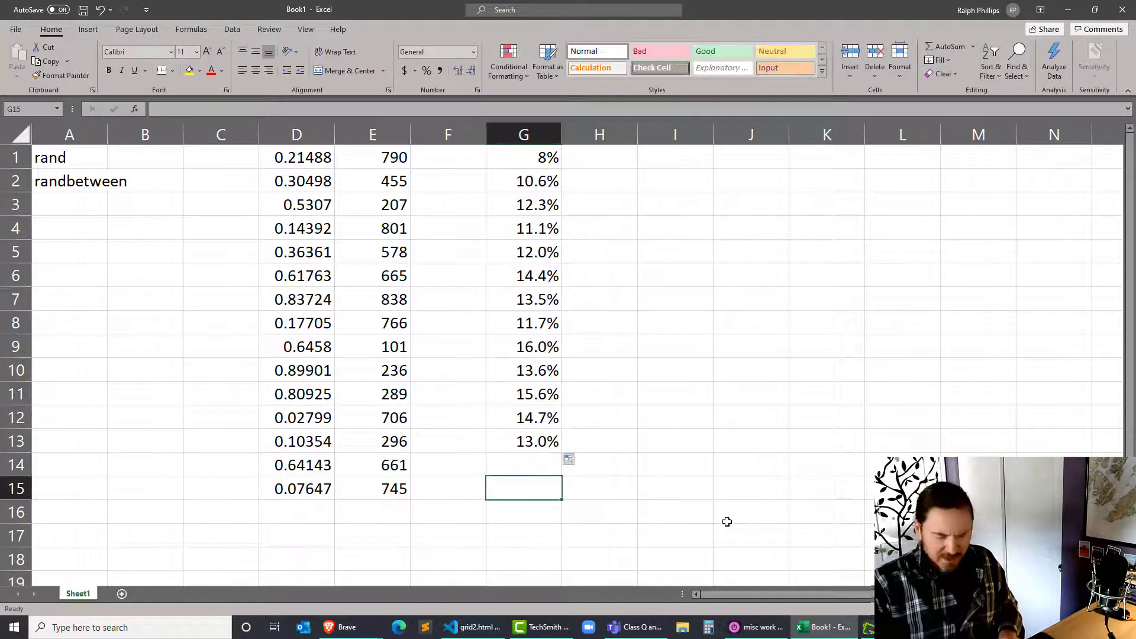
pyautogui.write('=average(')
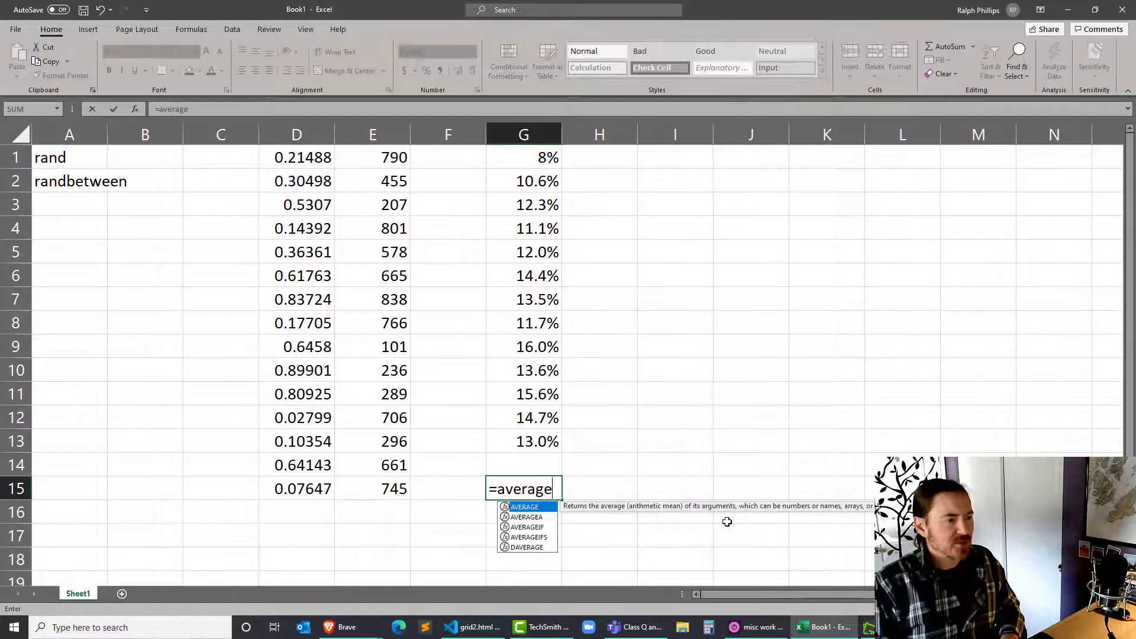
pyautogui.moveTo(517, 181); pyautogui.dragTo(536, 439)
pyautogui.write(')')
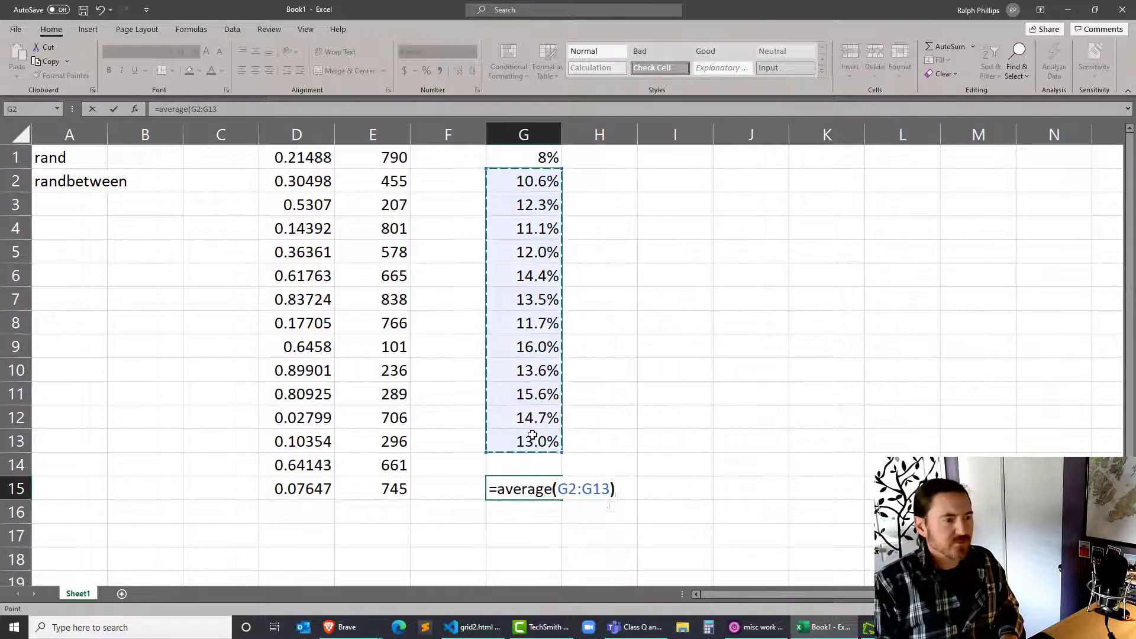
pyautogui.press('Return')
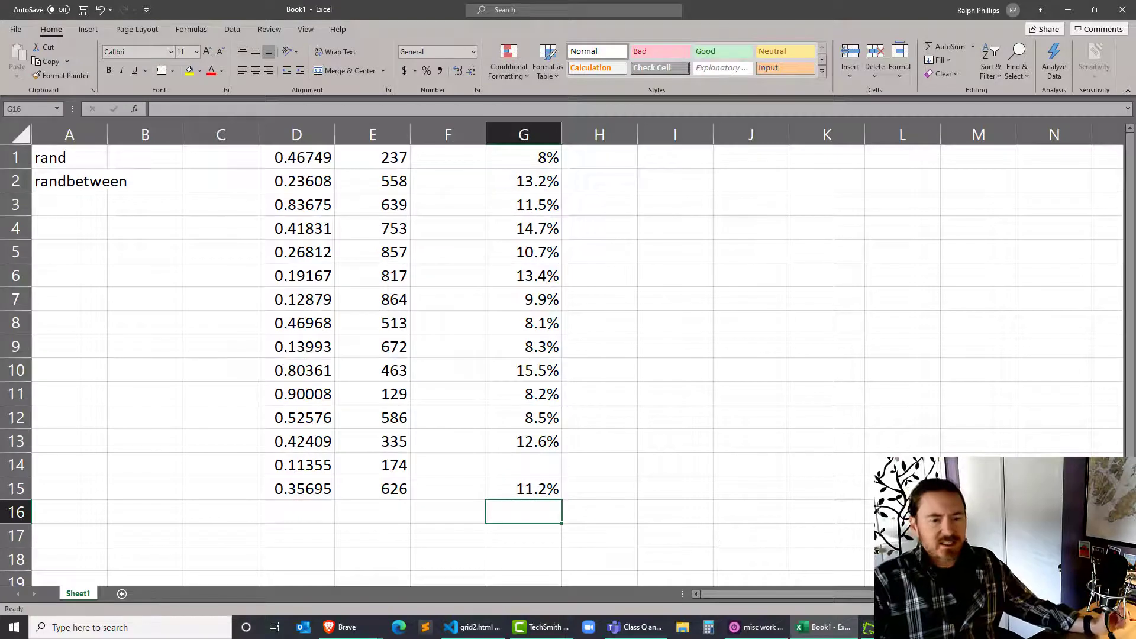
# Step: Try base rates of 4% and 1% in cell G1 to recalculate the random percentages below it
pyautogui.hscroll(3, 459, 429)
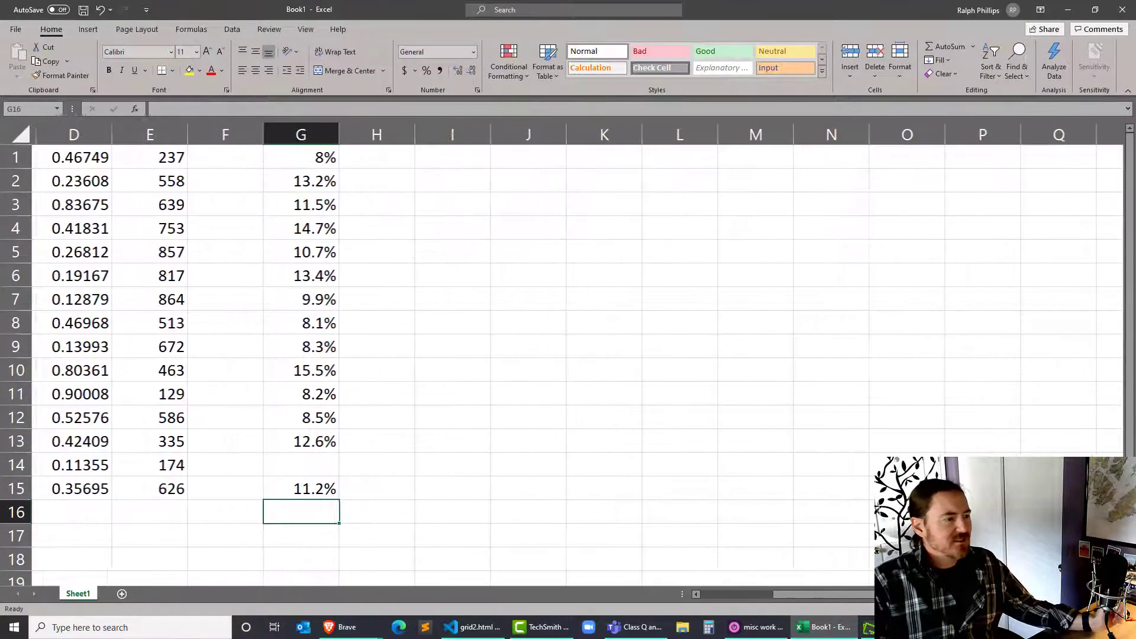
pyautogui.click(316, 158)
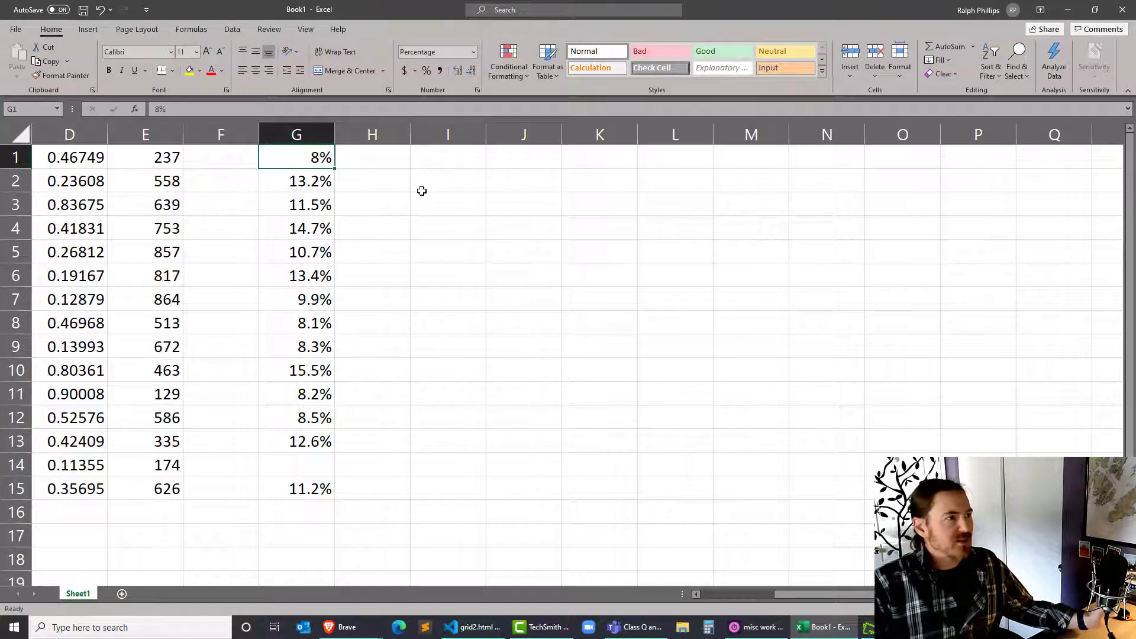
pyautogui.write('4')
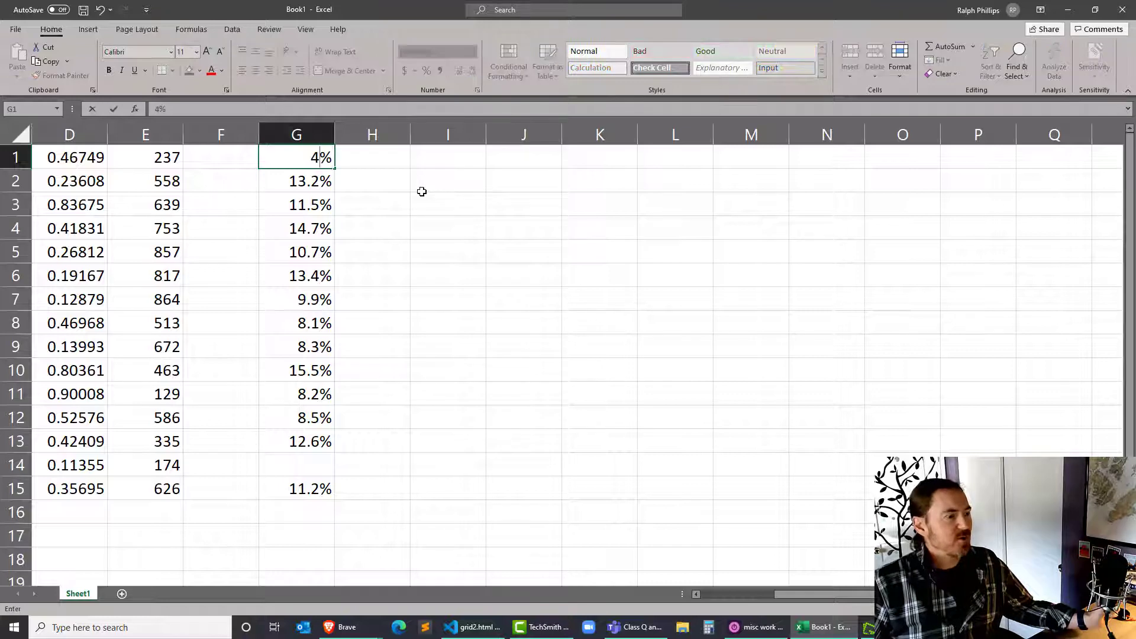
pyautogui.press('Return')
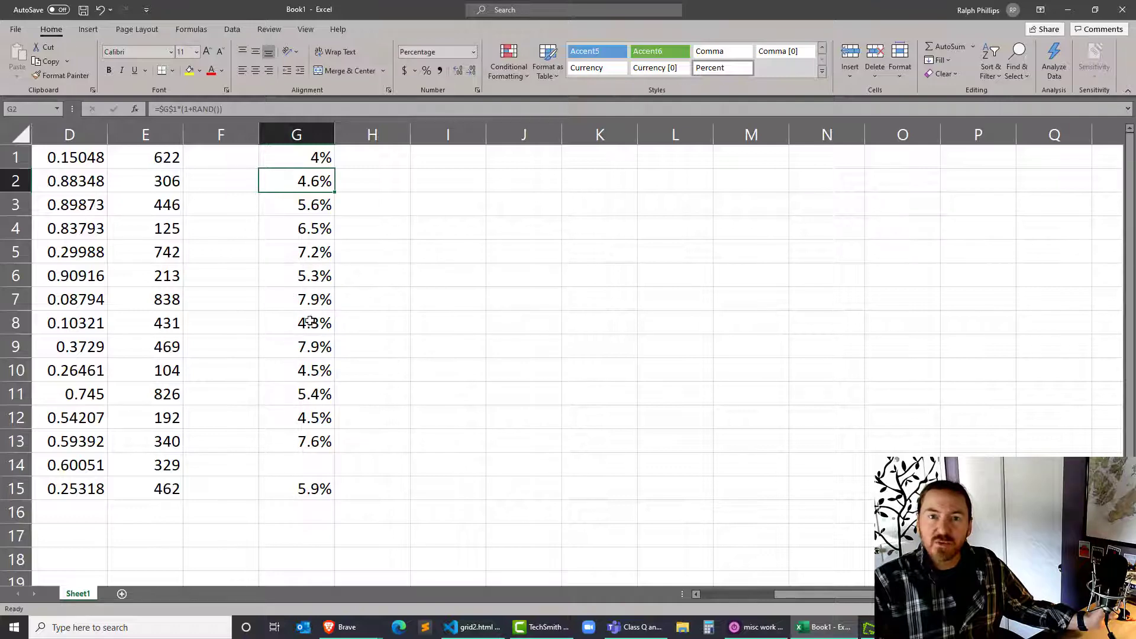
pyautogui.click(315, 155)
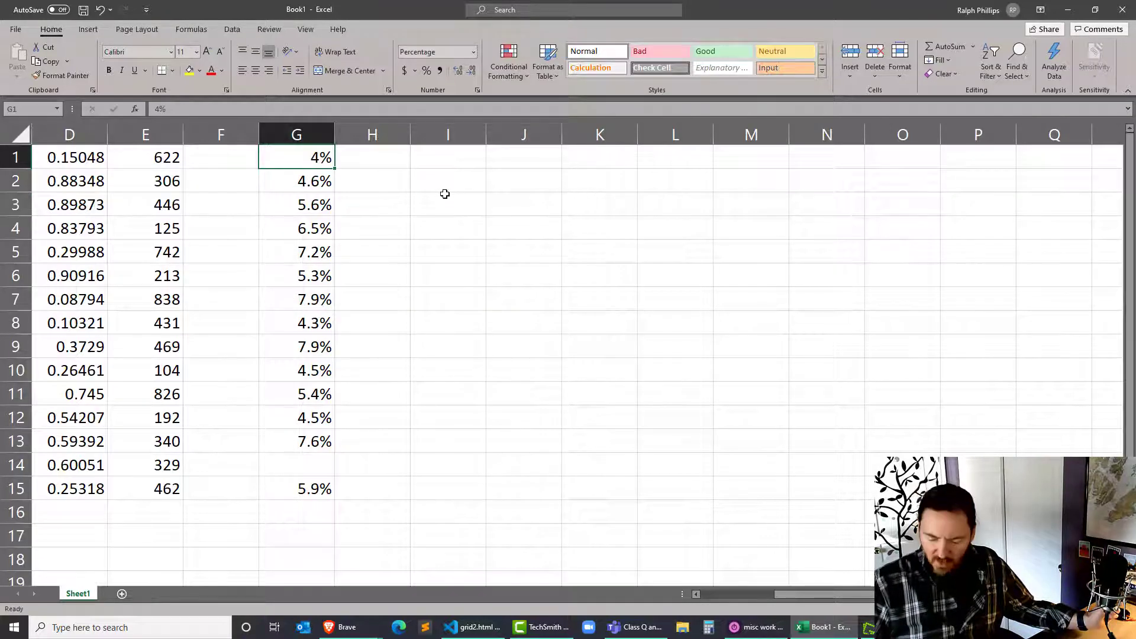
pyautogui.write('1')
pyautogui.press('Return')
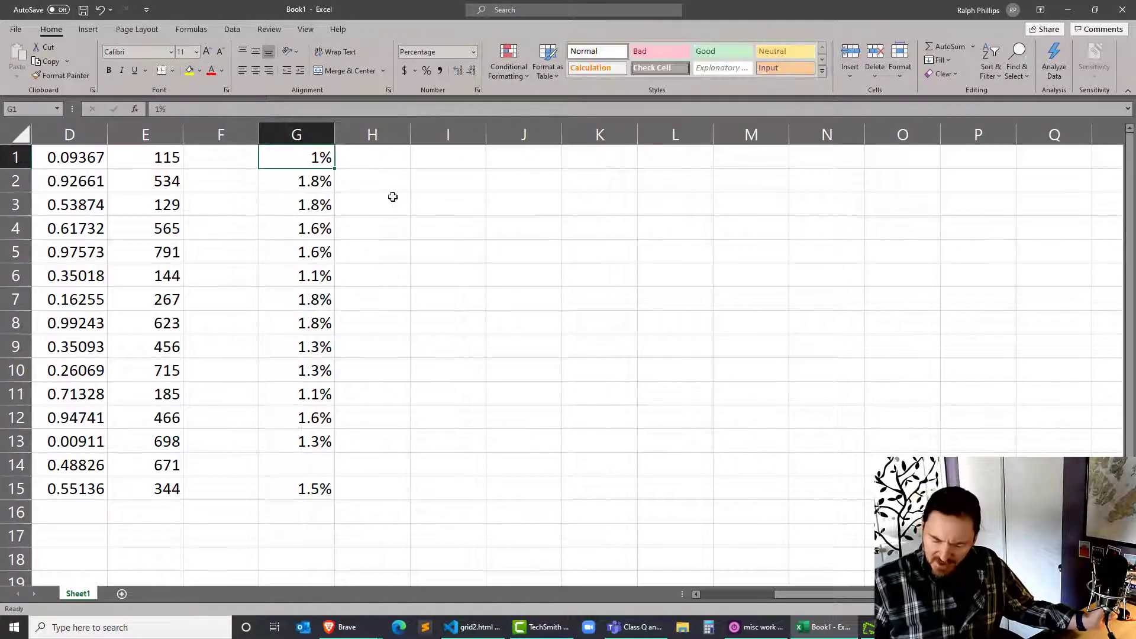
# Step: Set the base rate in cell G1 to 6% and select the random percentages in G2:G13
pyautogui.write('6')
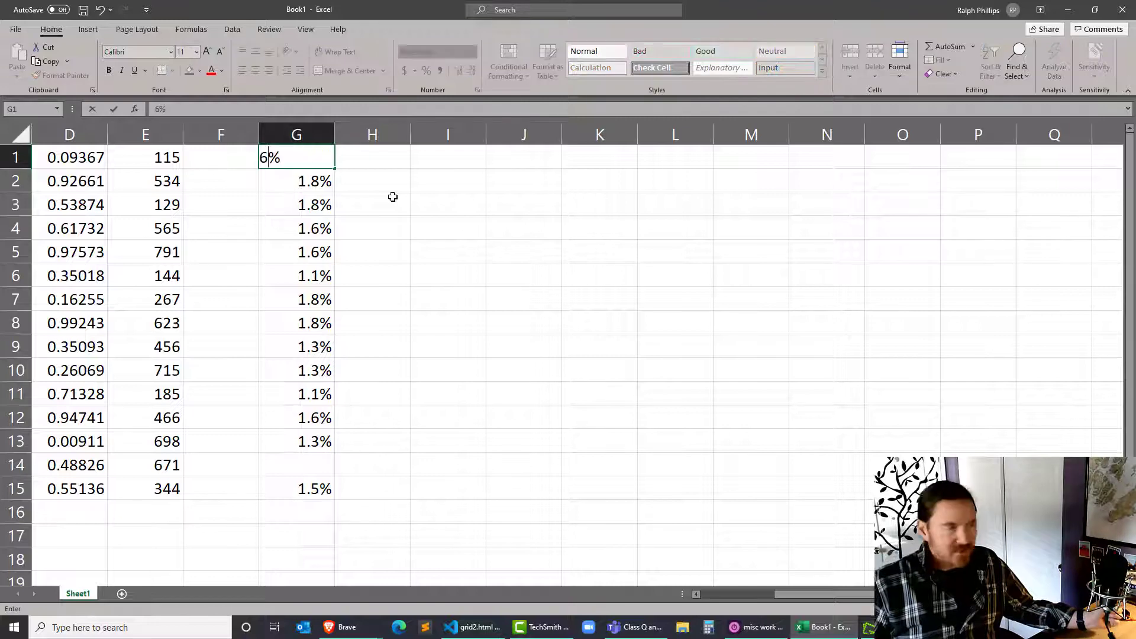
pyautogui.press('Return')
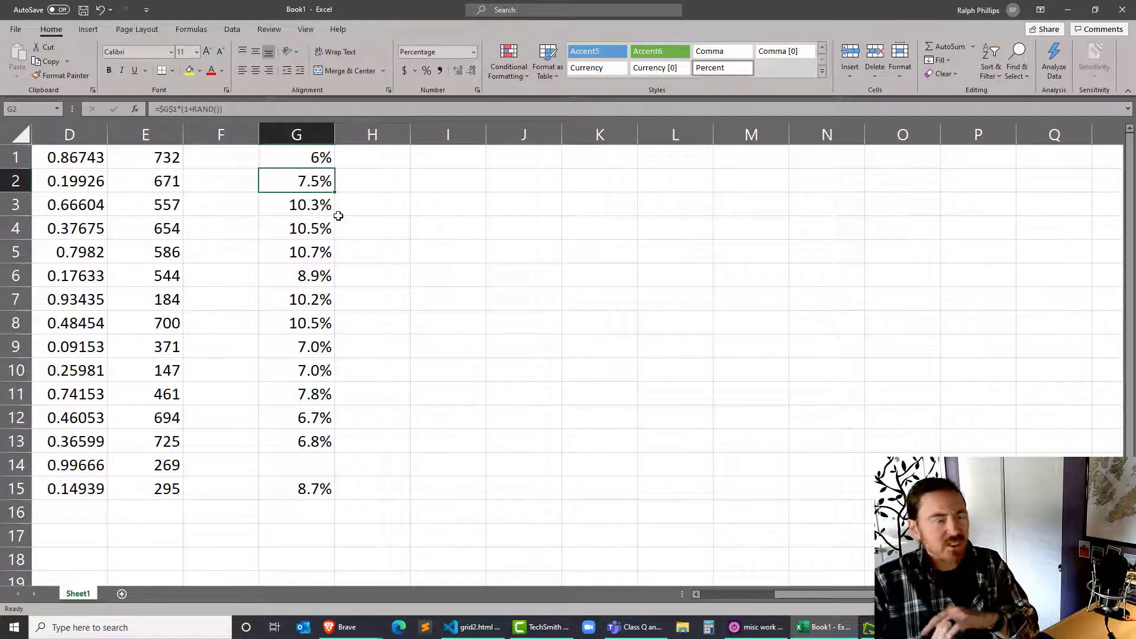
pyautogui.moveTo(324, 179); pyautogui.dragTo(327, 452)
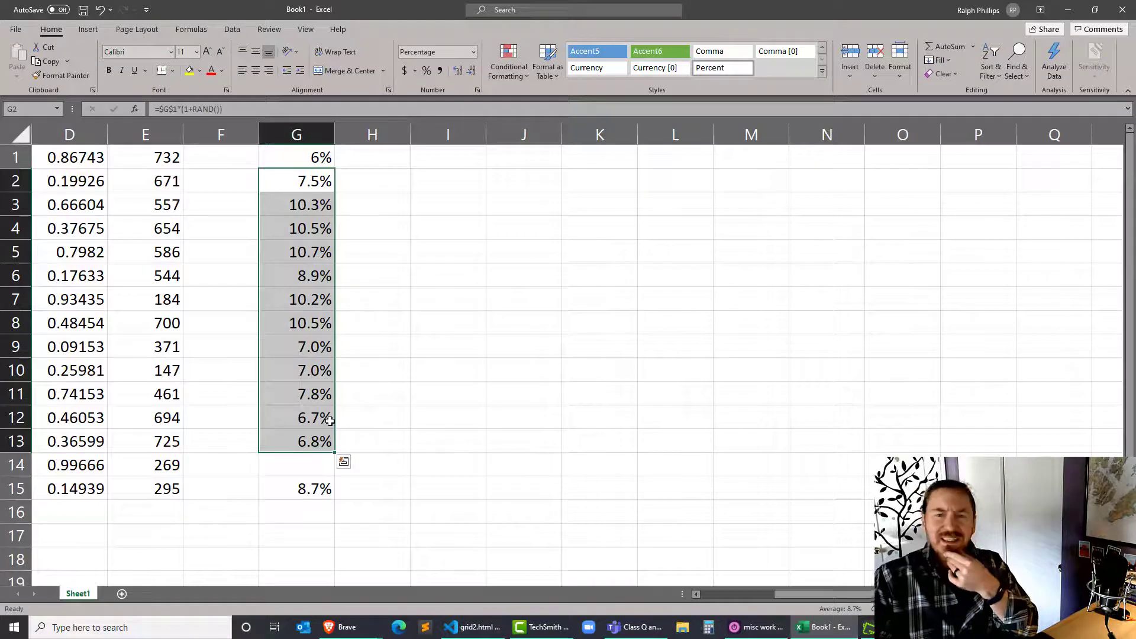
# Step: Enter 8% in cell H1 as the base rate for a second column of percentages
pyautogui.click(387, 168)
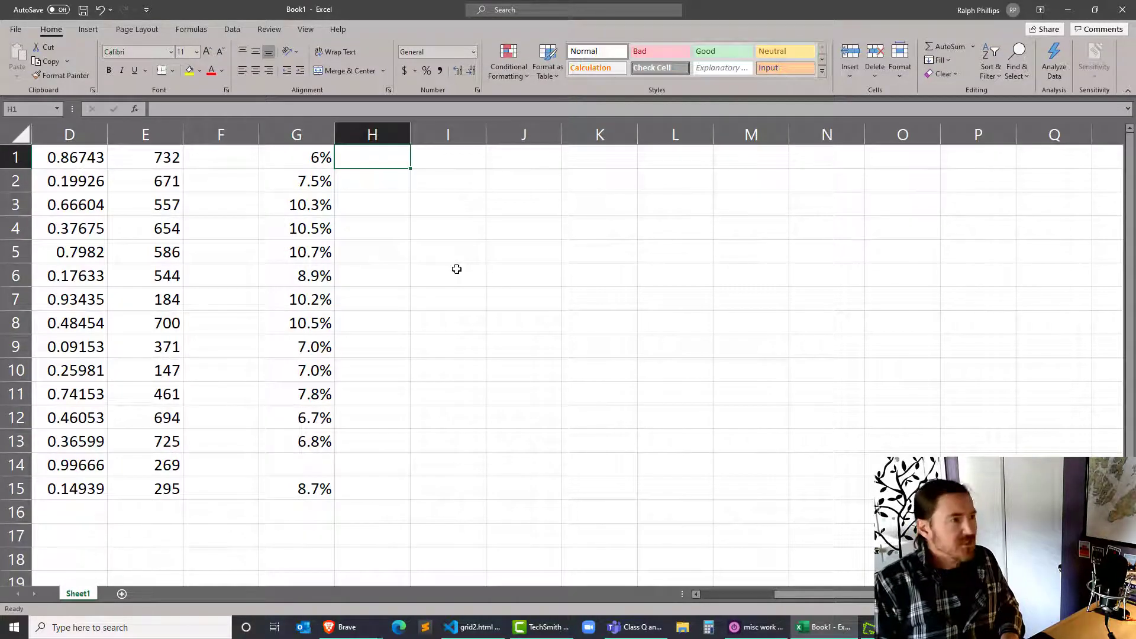
pyautogui.write('8%')
pyautogui.press('Return')
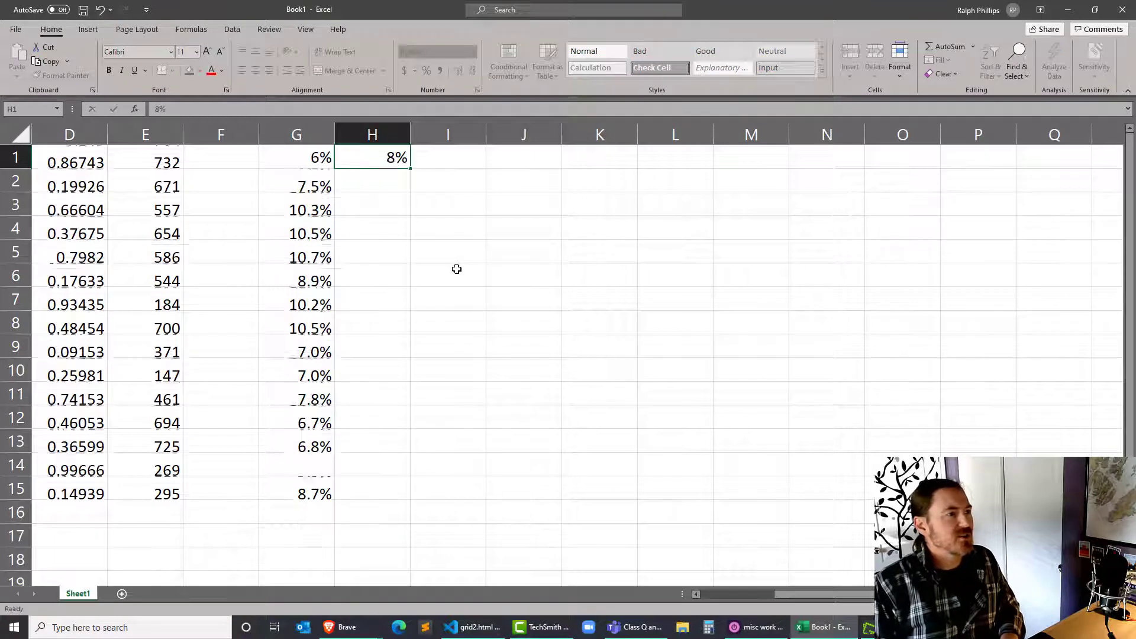
# Step: Enter the formula =$H$1*(1-RAND()) in cell H2, using an absolute reference to the rate in H1
pyautogui.write('=')
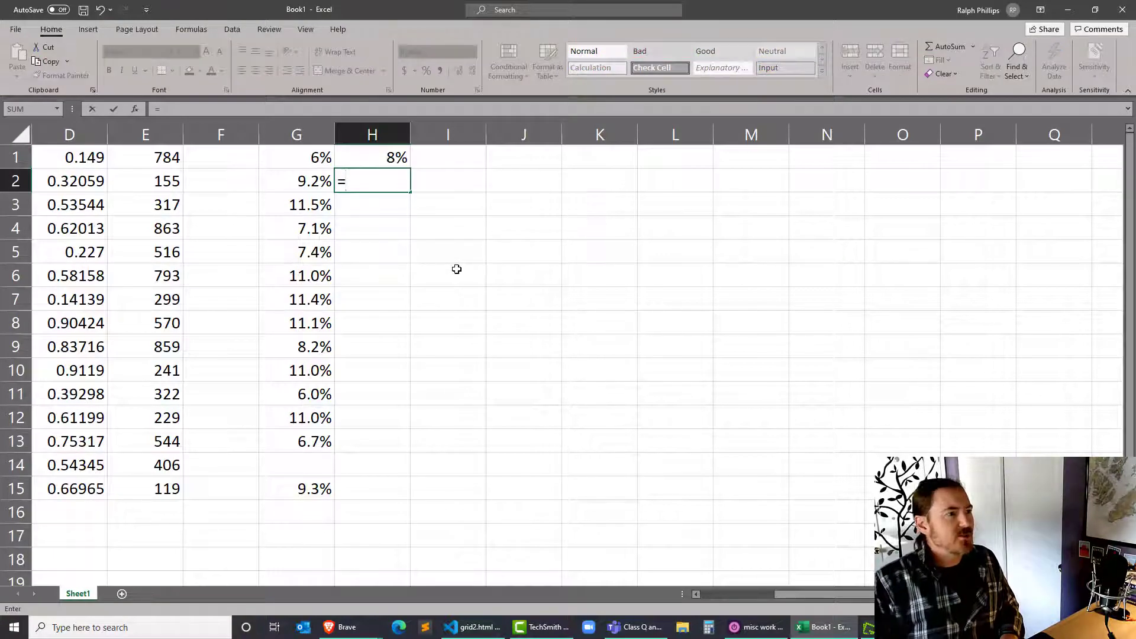
pyautogui.click(379, 161)
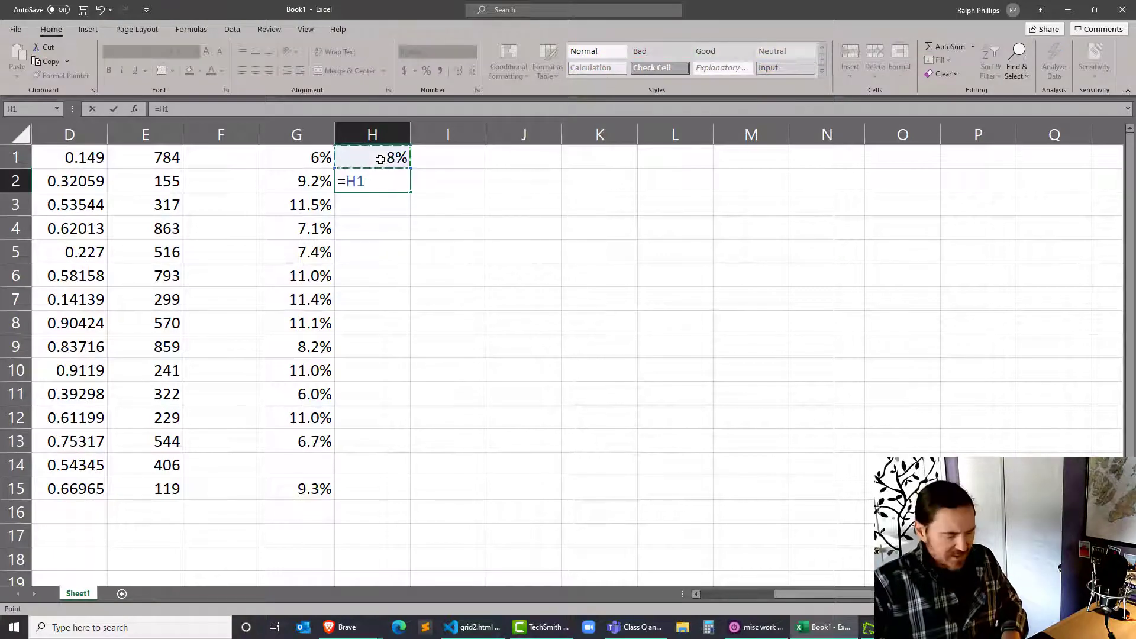
pyautogui.press('F4')
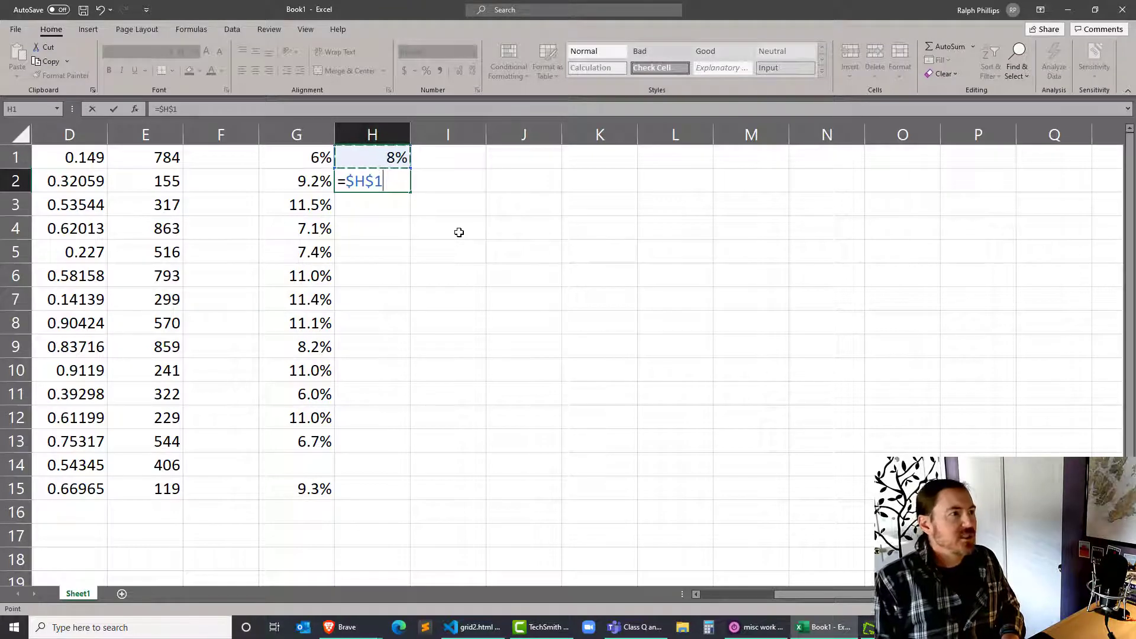
pyautogui.write('*(')
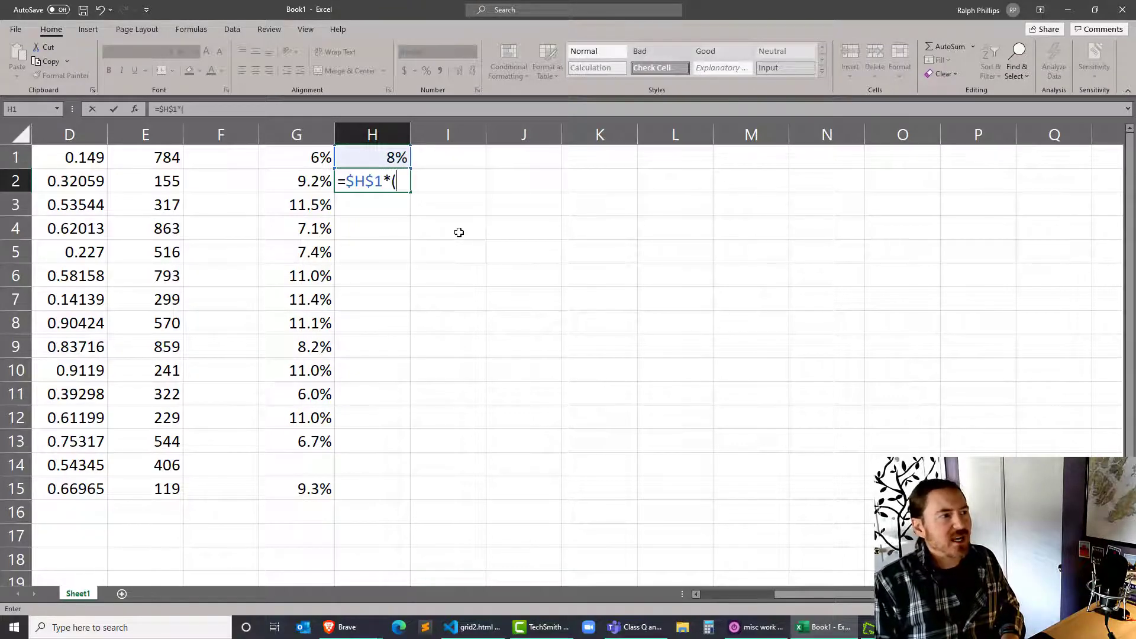
pyautogui.write('1-rand()')
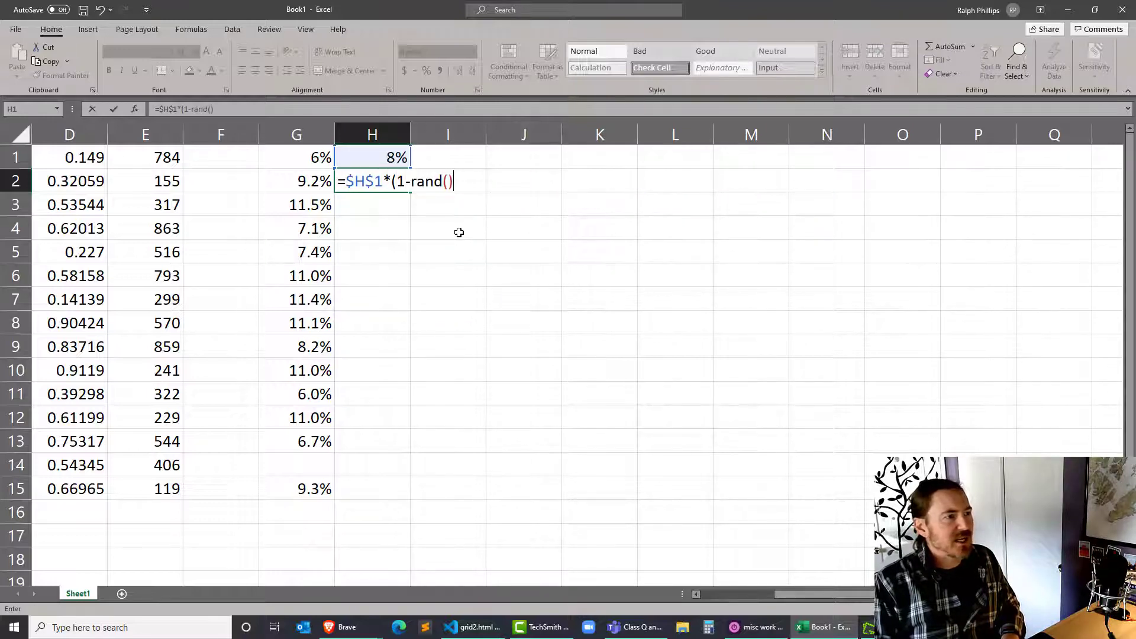
pyautogui.press('Return')
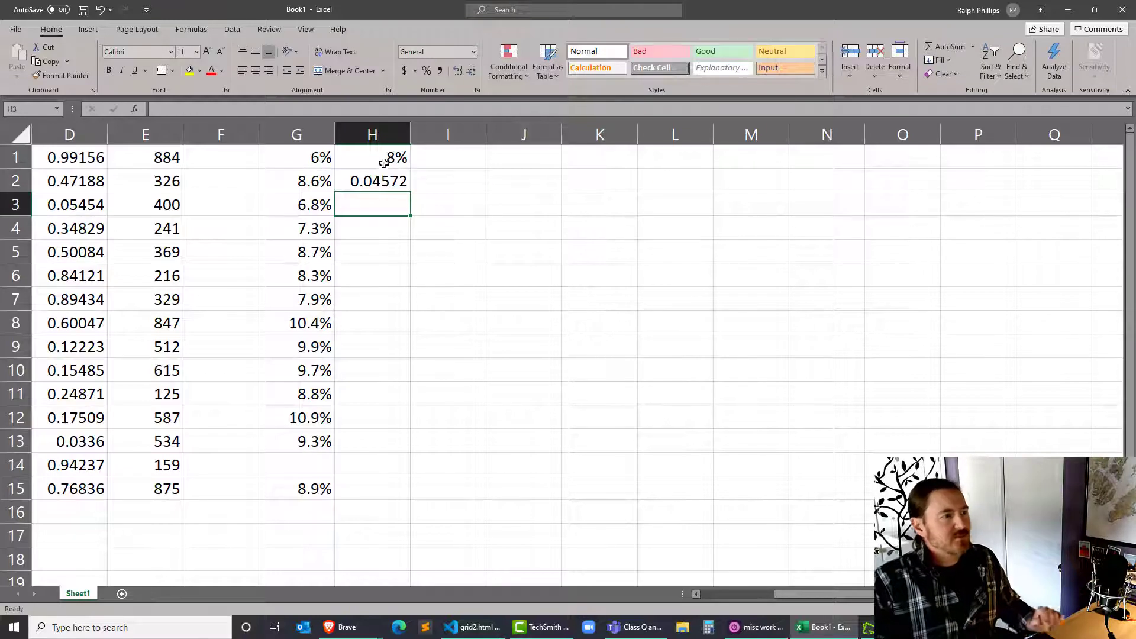
# Step: Format cell H2 as a percentage with one decimal place and fill its formula down through H13
pyautogui.click(383, 182)
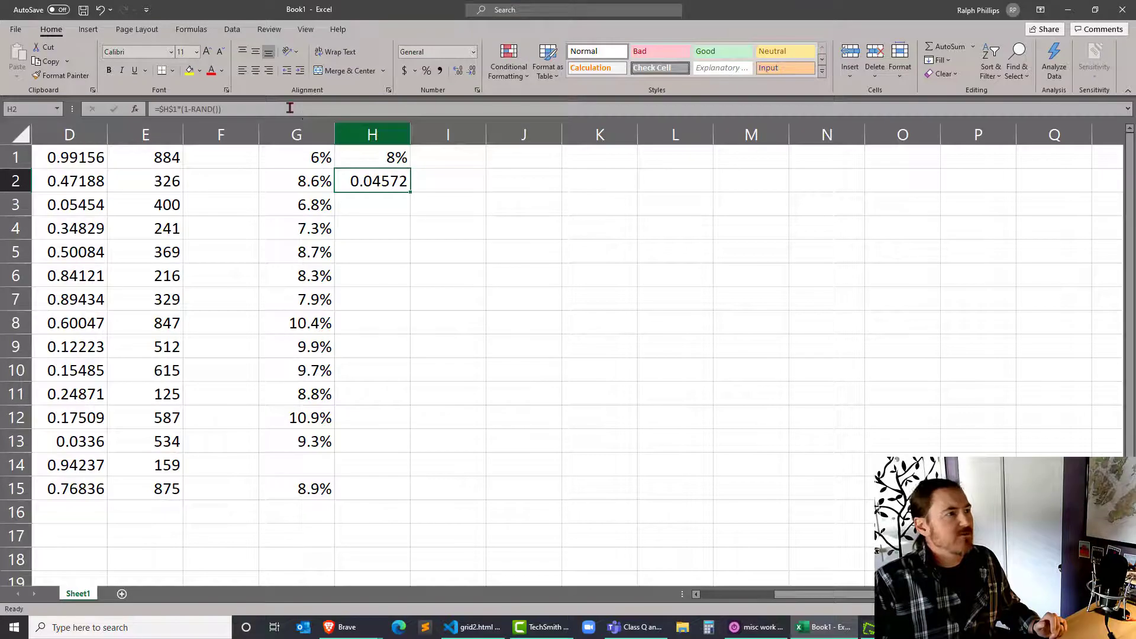
pyautogui.click(426, 70)
pyautogui.click(460, 75)
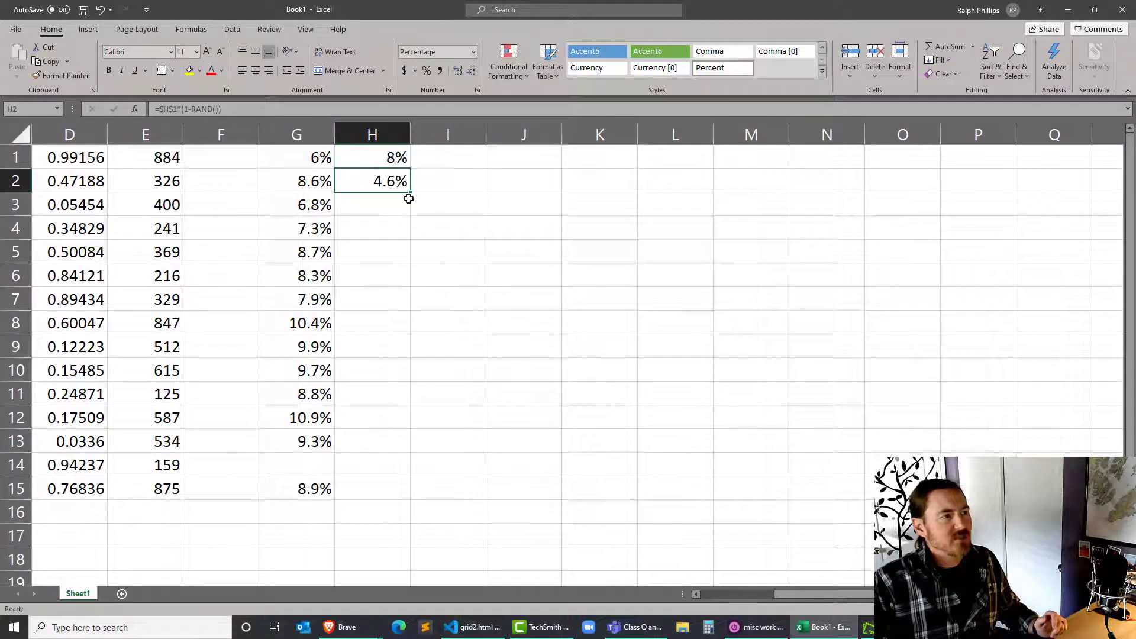
pyautogui.moveTo(412, 194); pyautogui.dragTo(404, 455)
# Step: Fill the average formula from cell G15 across into H15
pyautogui.click(333, 494)
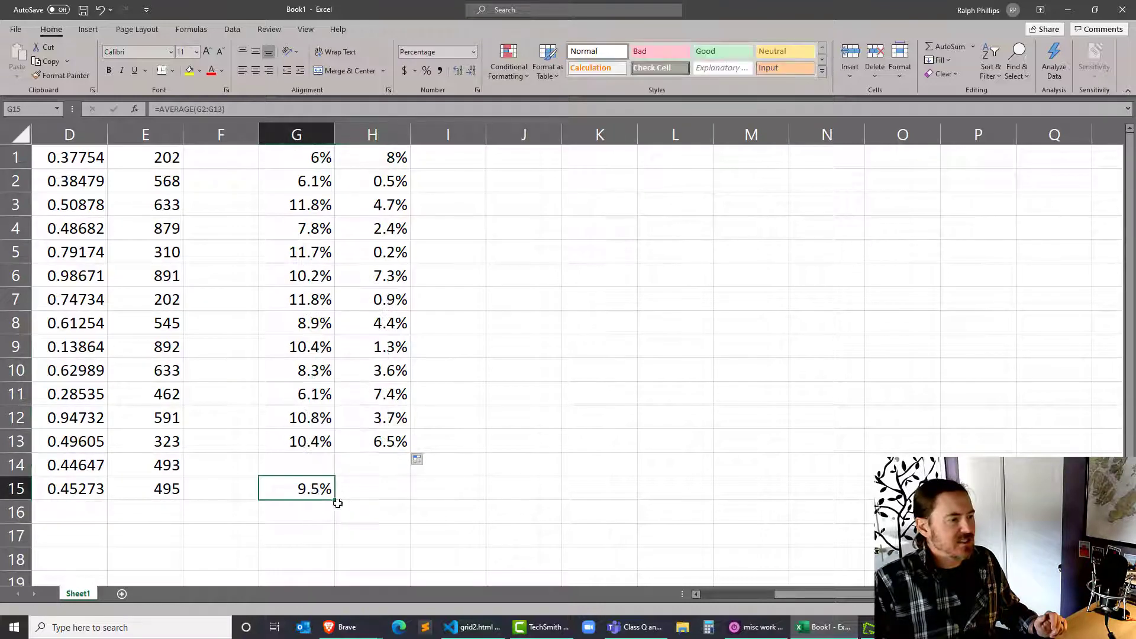
pyautogui.moveTo(334, 501); pyautogui.dragTo(393, 502)
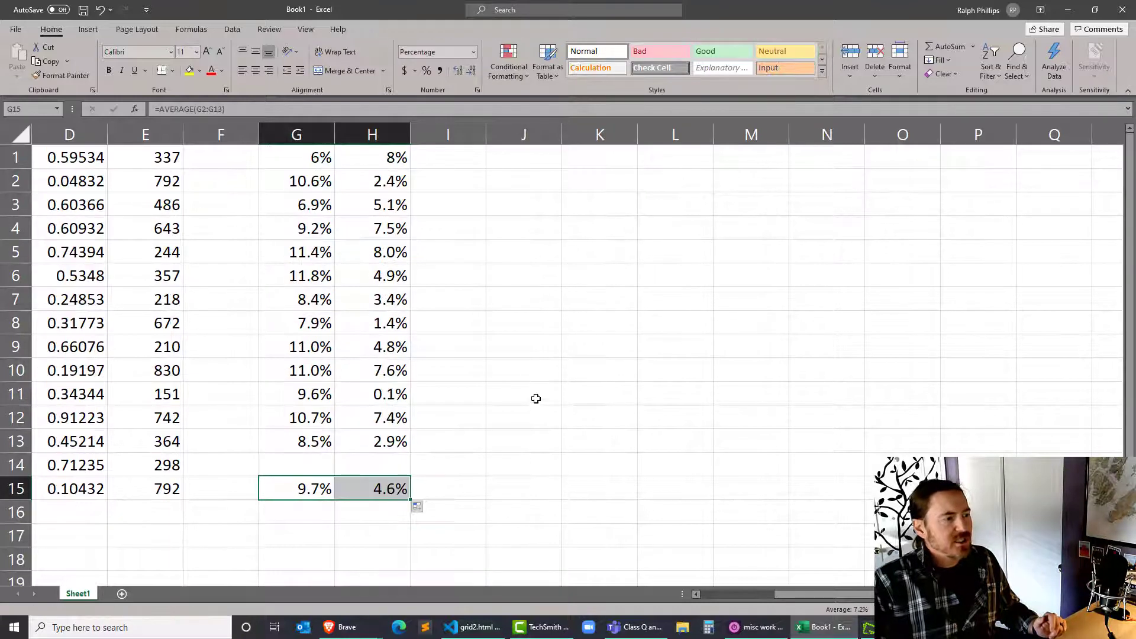
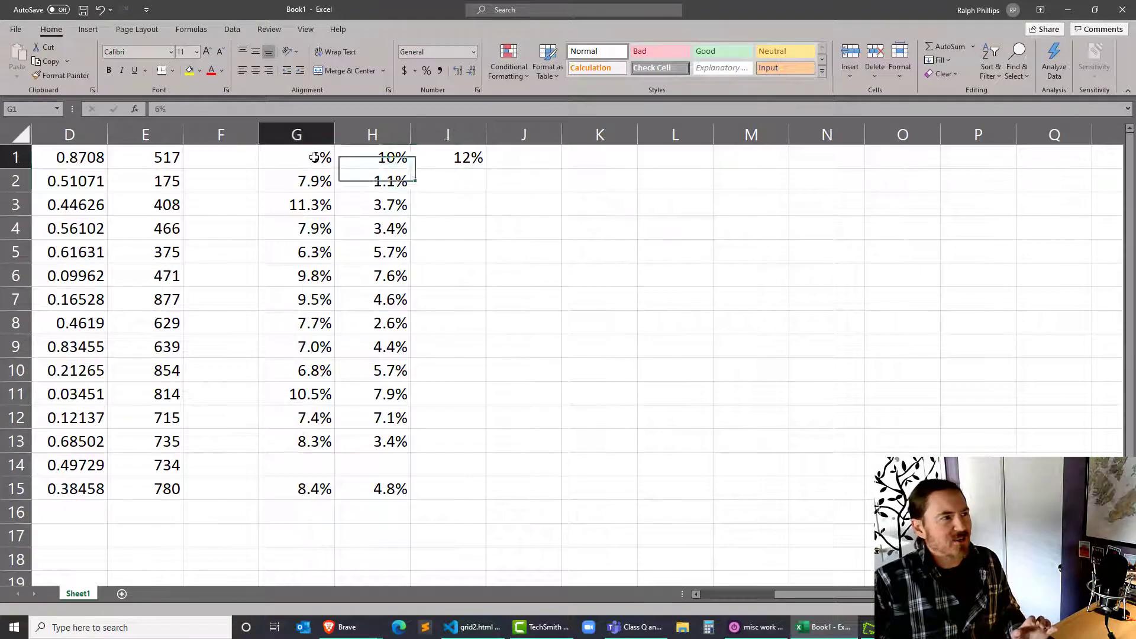
# Step: Enter the formula =$I$1*(RANDBETWEEN(-1,2)*RAND()) in cell I2, using an absolute reference to the rate in I1
pyautogui.click(459, 183)
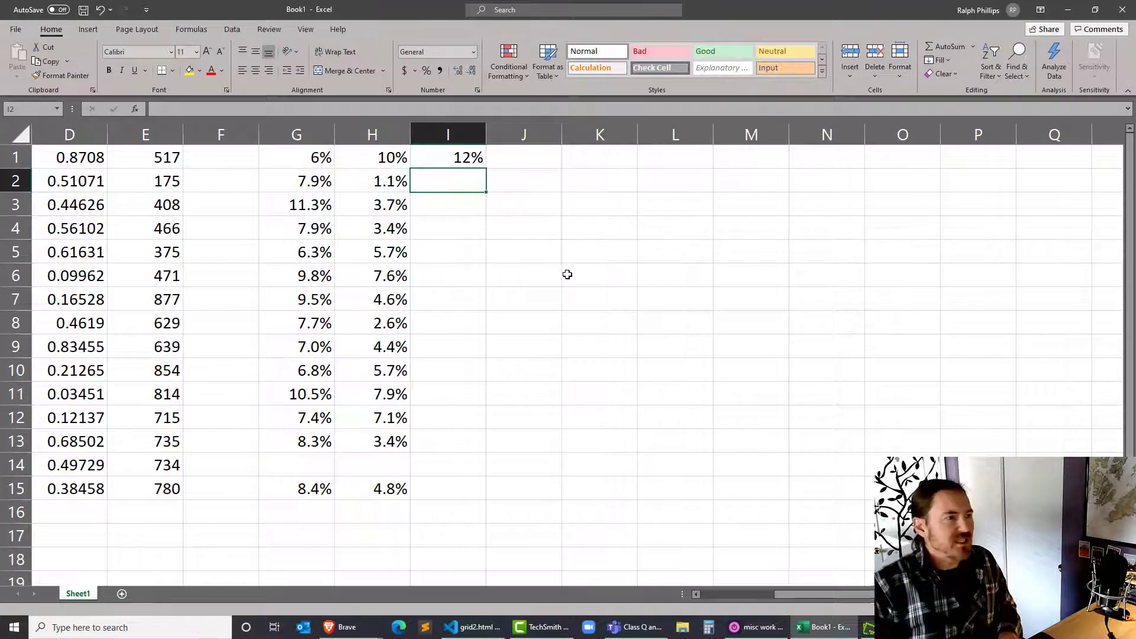
pyautogui.write('=')
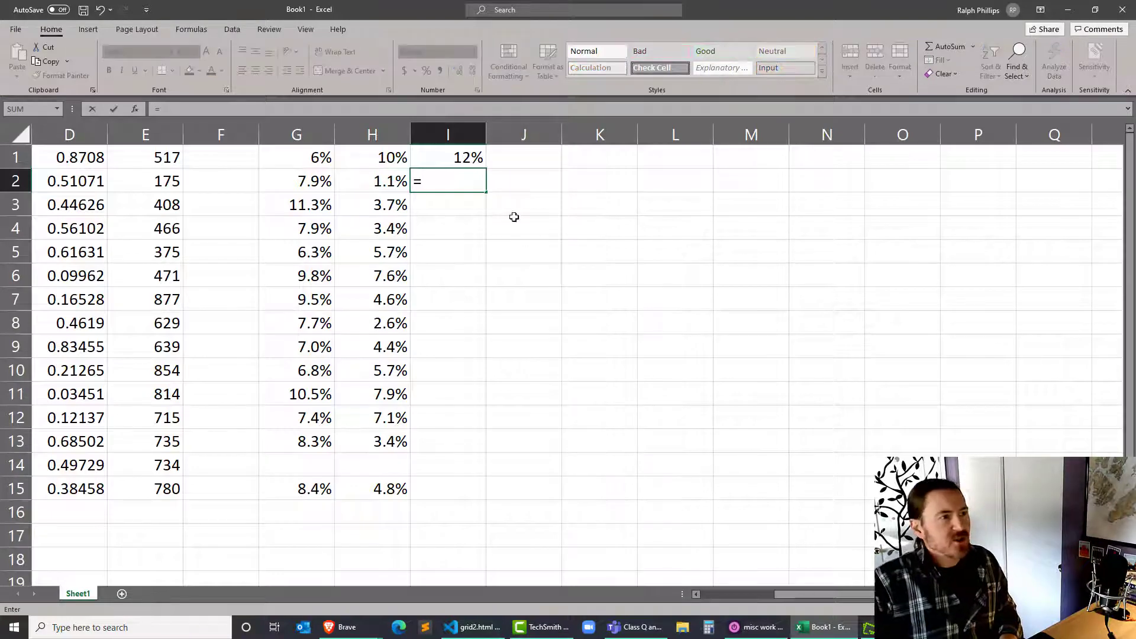
pyautogui.click(448, 159)
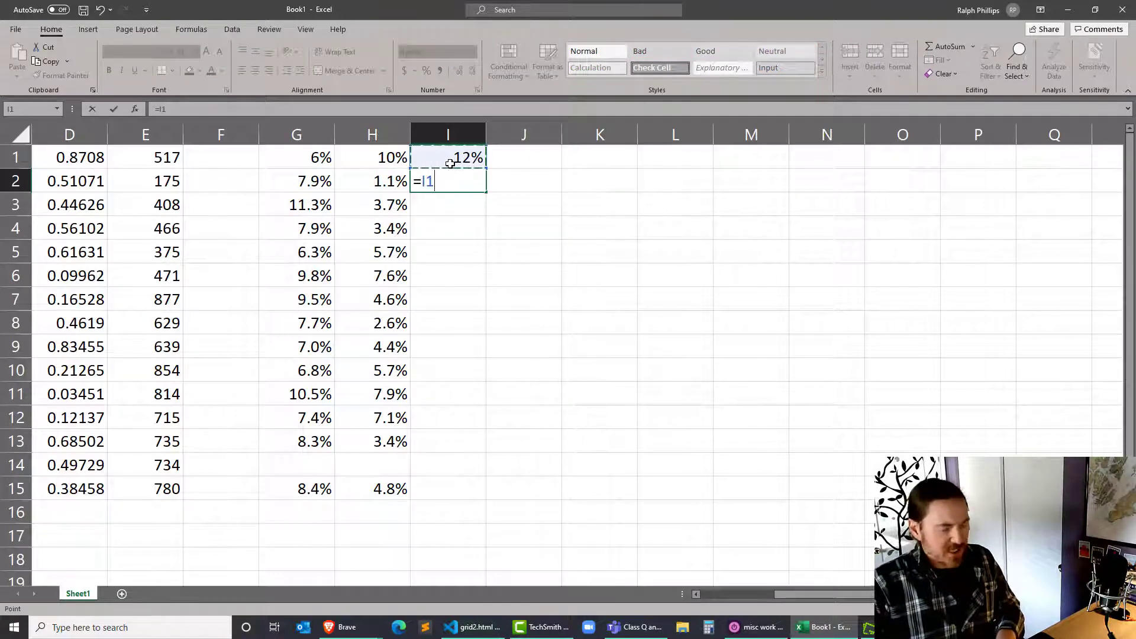
pyautogui.press('F4')
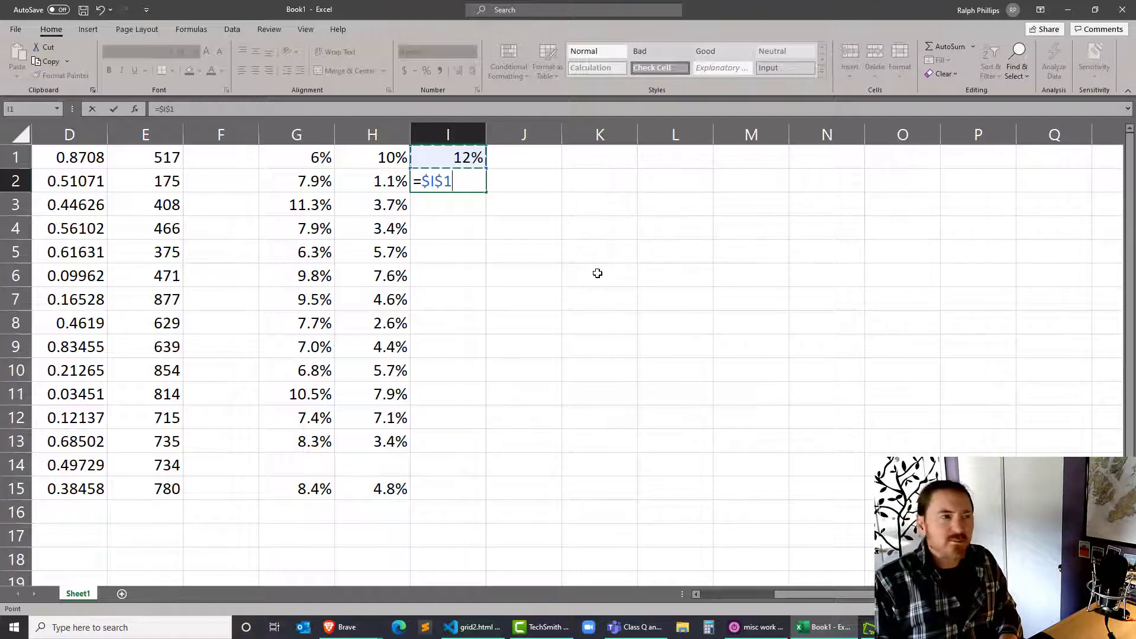
pyautogui.write('(*')
pyautogui.press('BackSpace')
pyautogui.press('BackSpace')
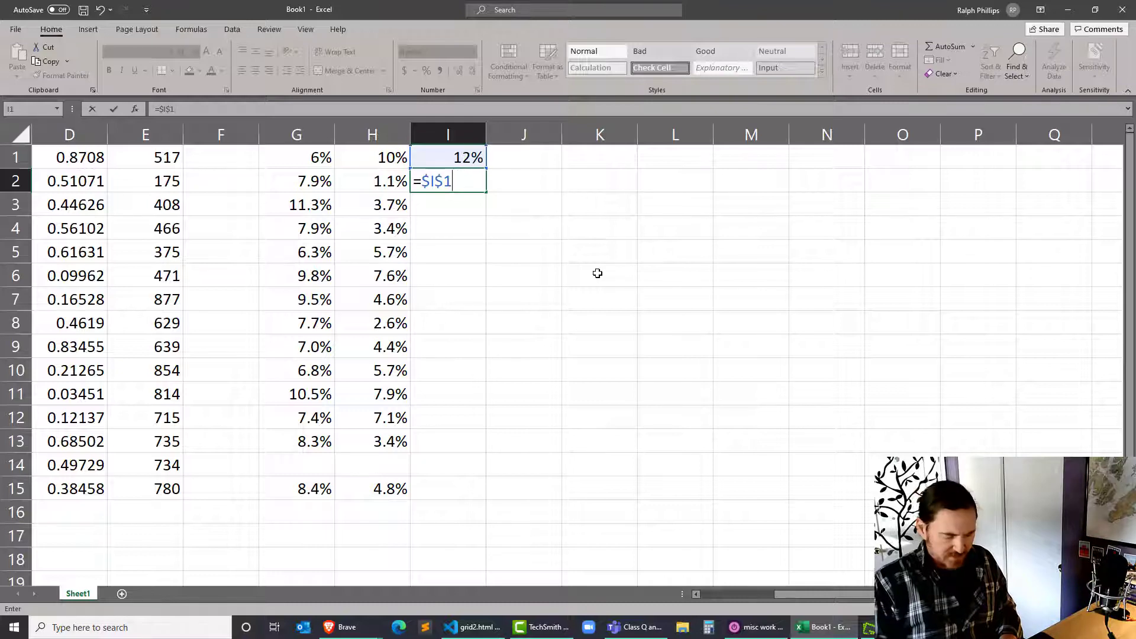
pyautogui.write('*')
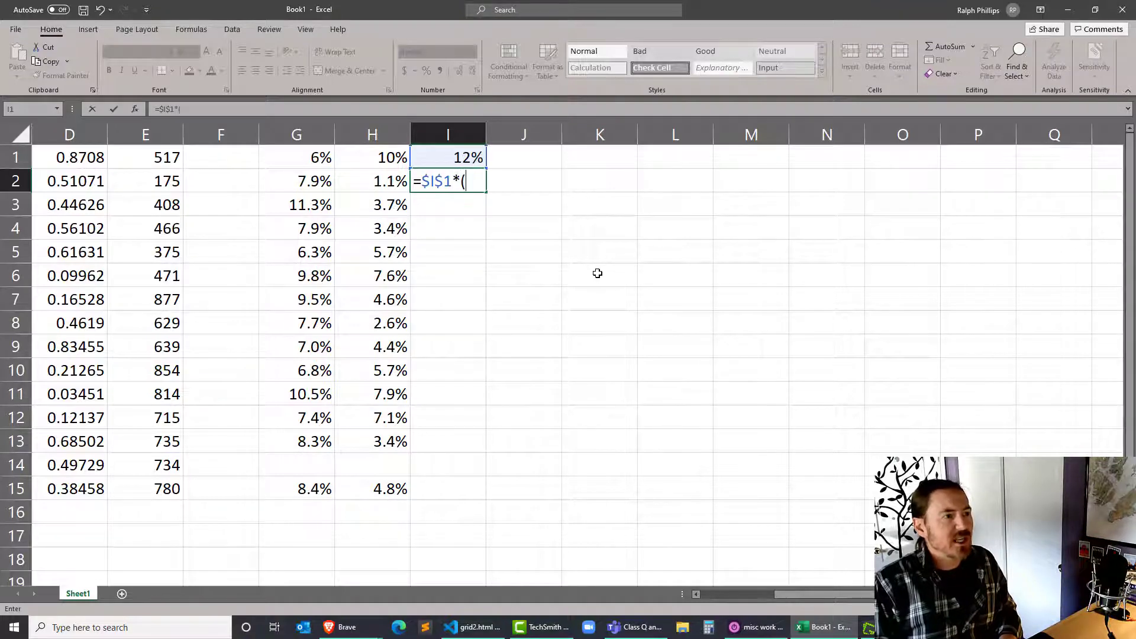
pyautogui.write('(randb')
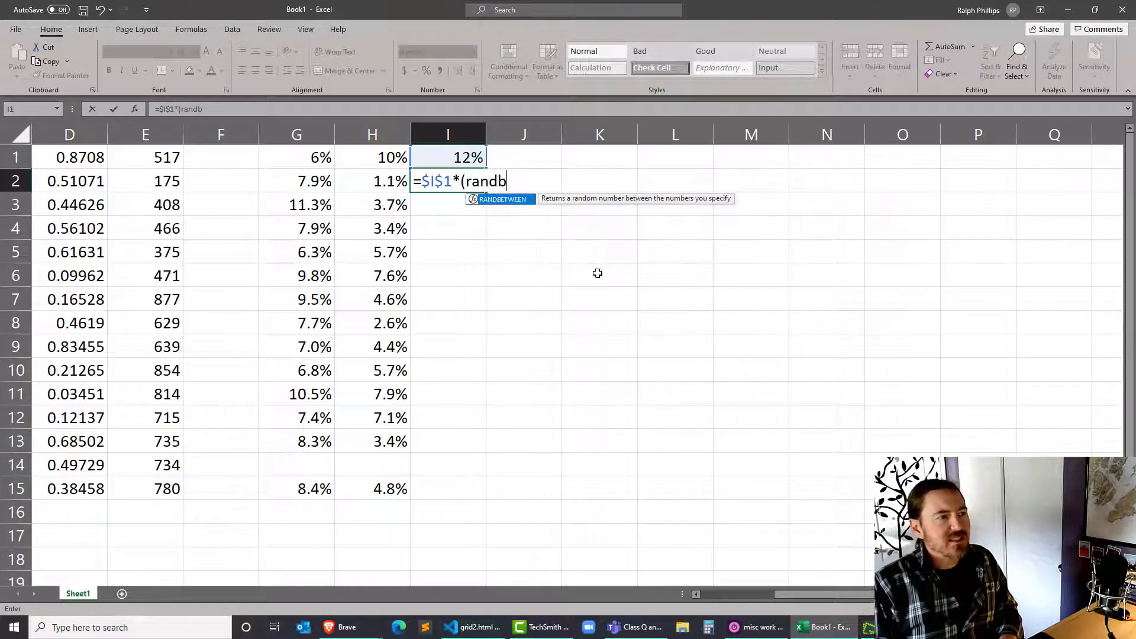
pyautogui.write('etween')
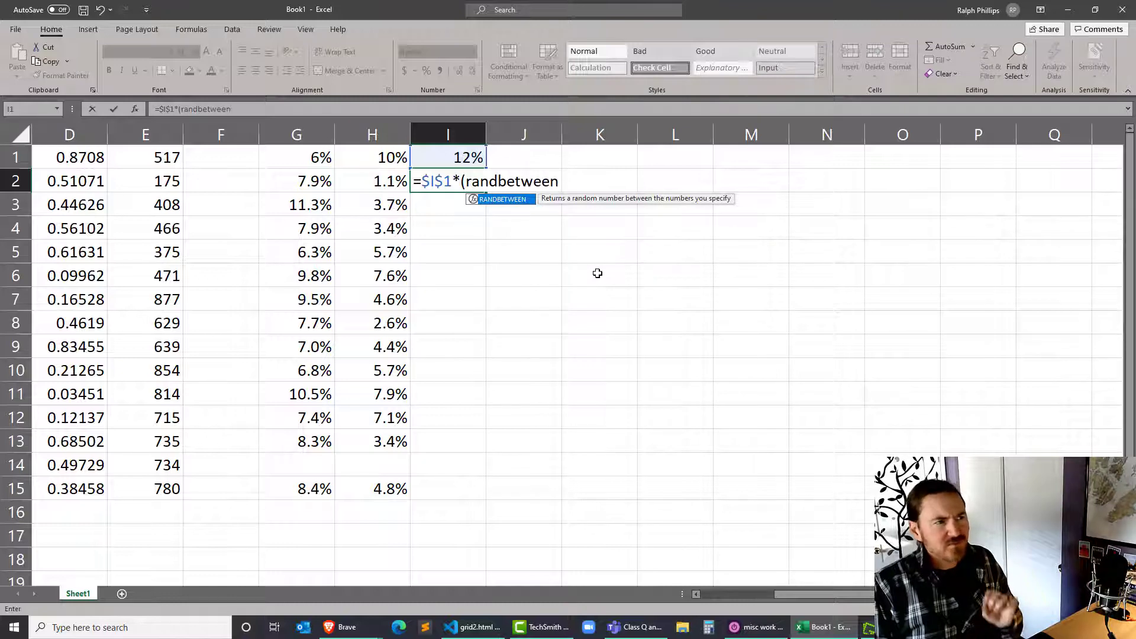
pyautogui.write('(')
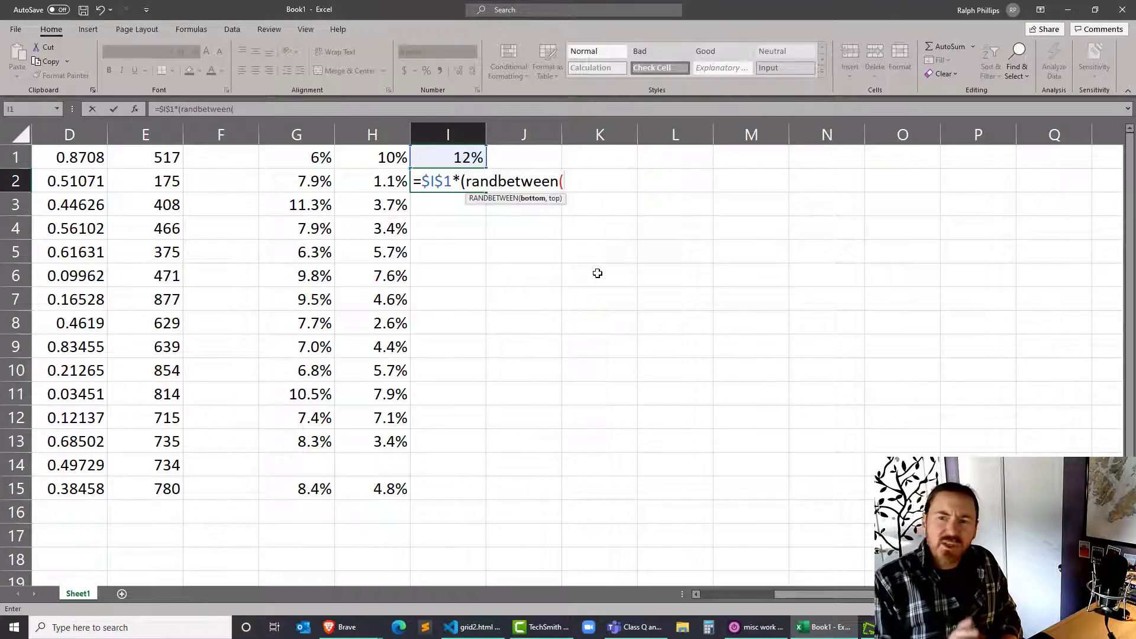
pyautogui.write('-1')
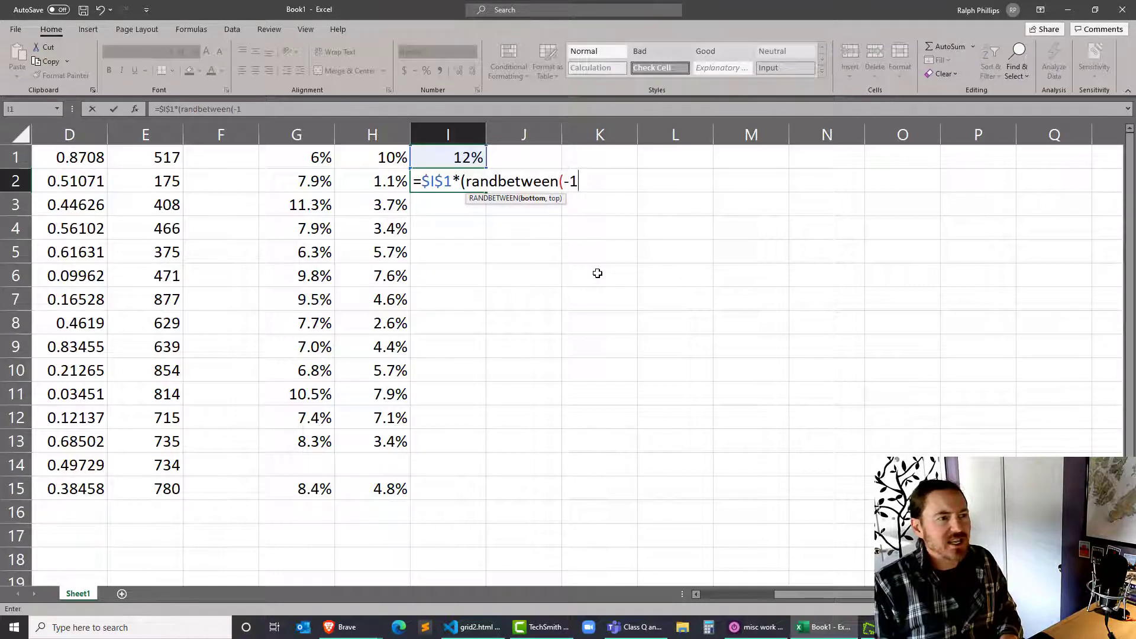
pyautogui.write(',2')
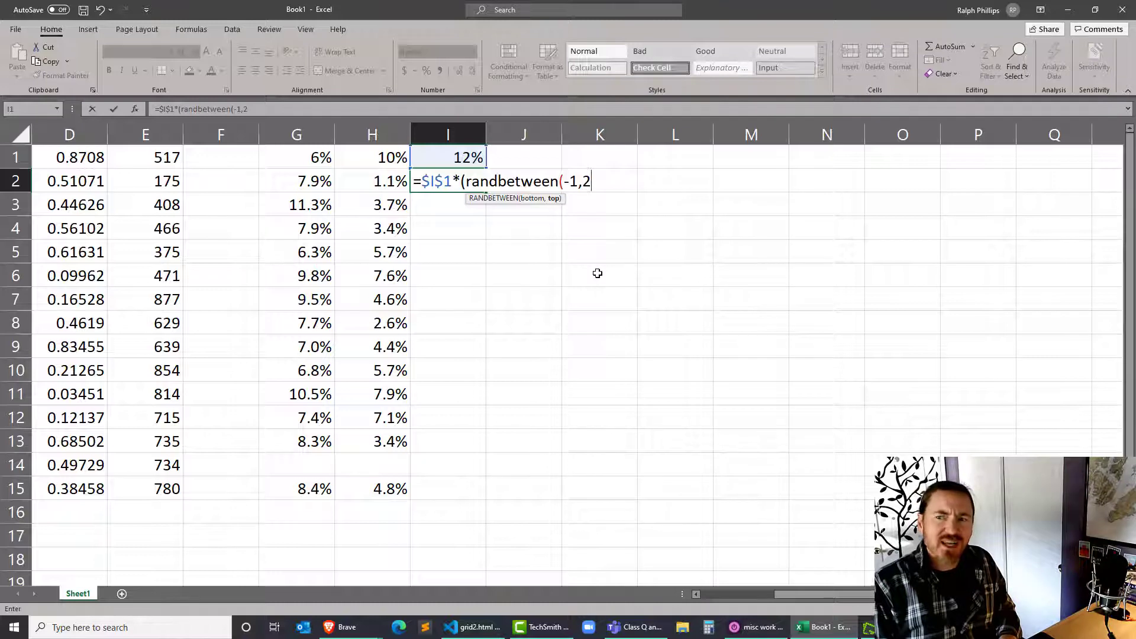
pyautogui.write(')*ra')
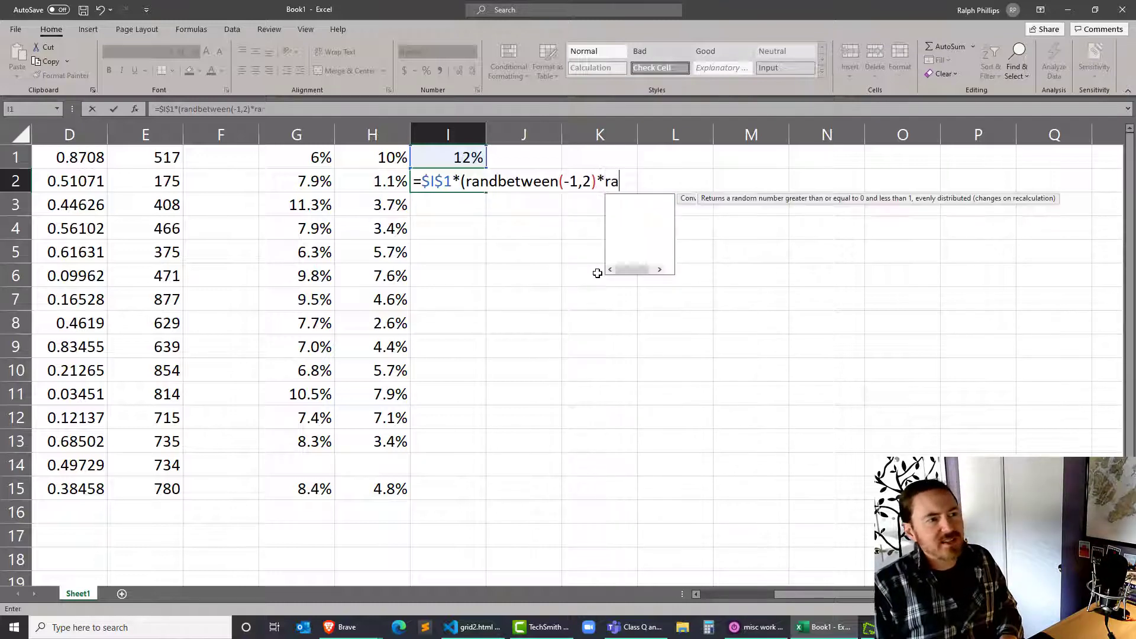
pyautogui.write('nd()')
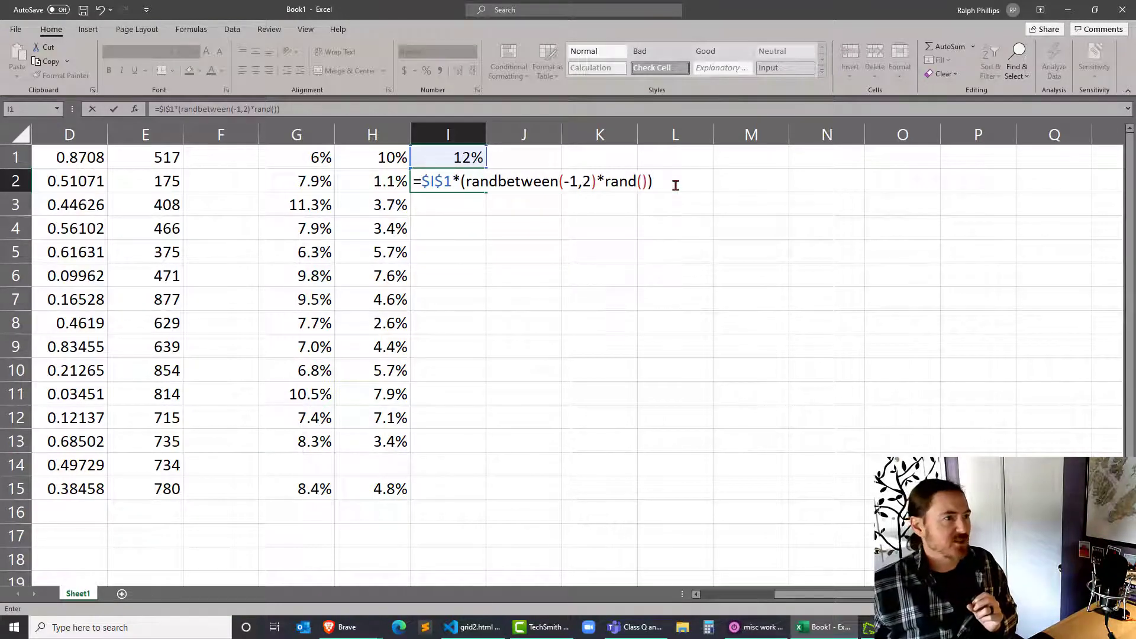
pyautogui.press('Return')
# Step: Format cell I2 as a percentage with one decimal place and fill its formula down through I13
pyautogui.click(453, 181)
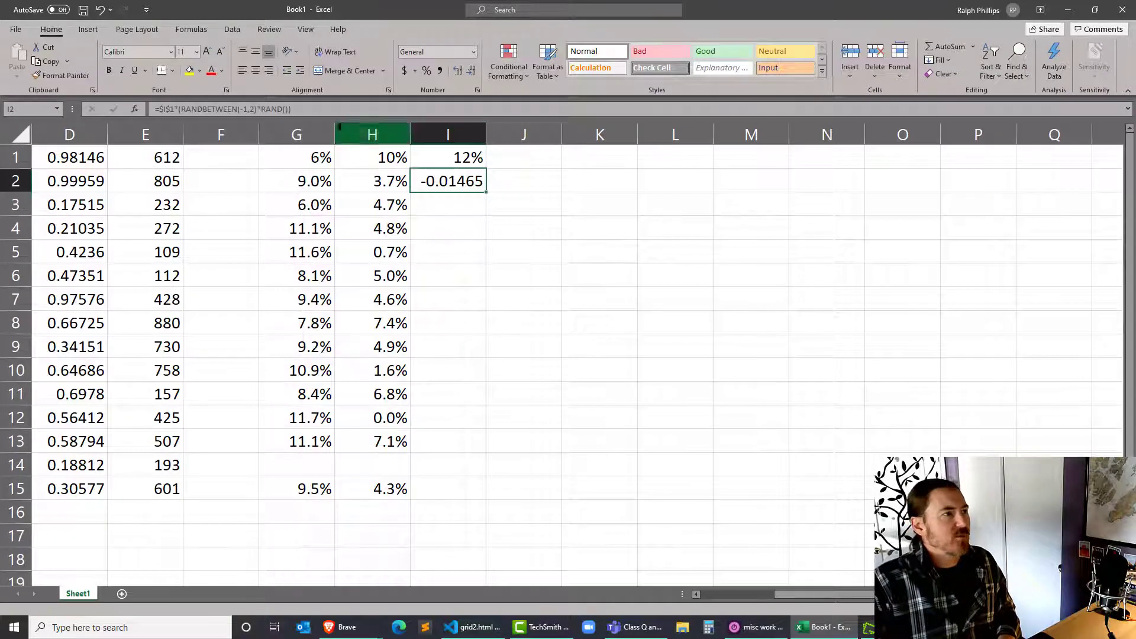
pyautogui.click(426, 70)
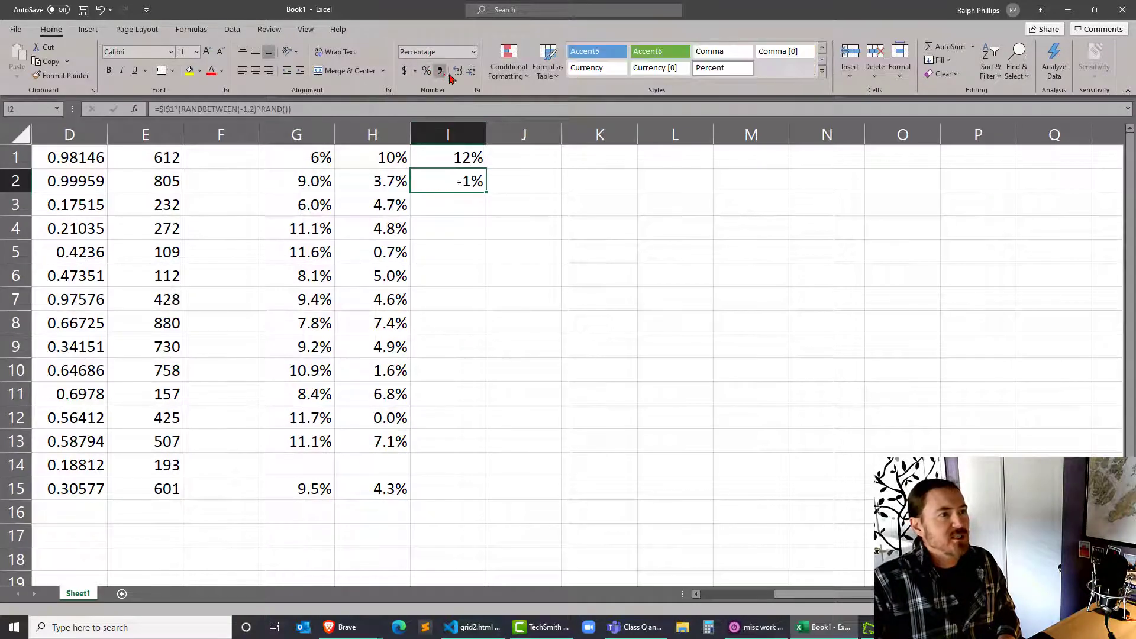
pyautogui.click(458, 70)
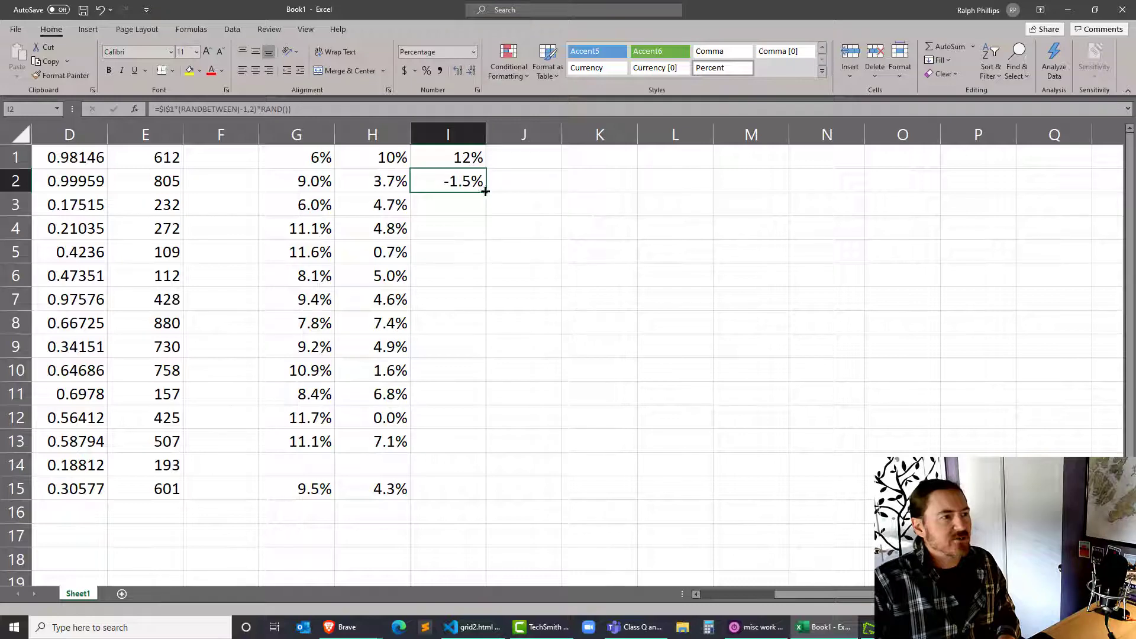
pyautogui.moveTo(485, 191); pyautogui.dragTo(481, 459)
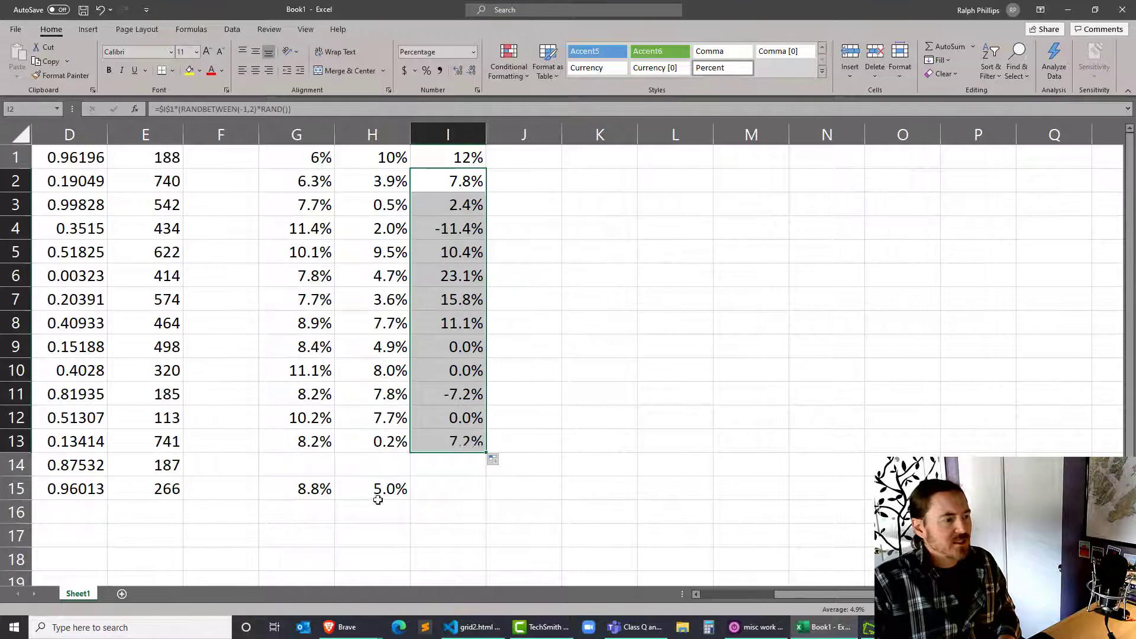
# Step: Fill the average formula from cell H15 across into I15
pyautogui.click(378, 494)
pyautogui.moveTo(410, 499); pyautogui.dragTo(482, 500)
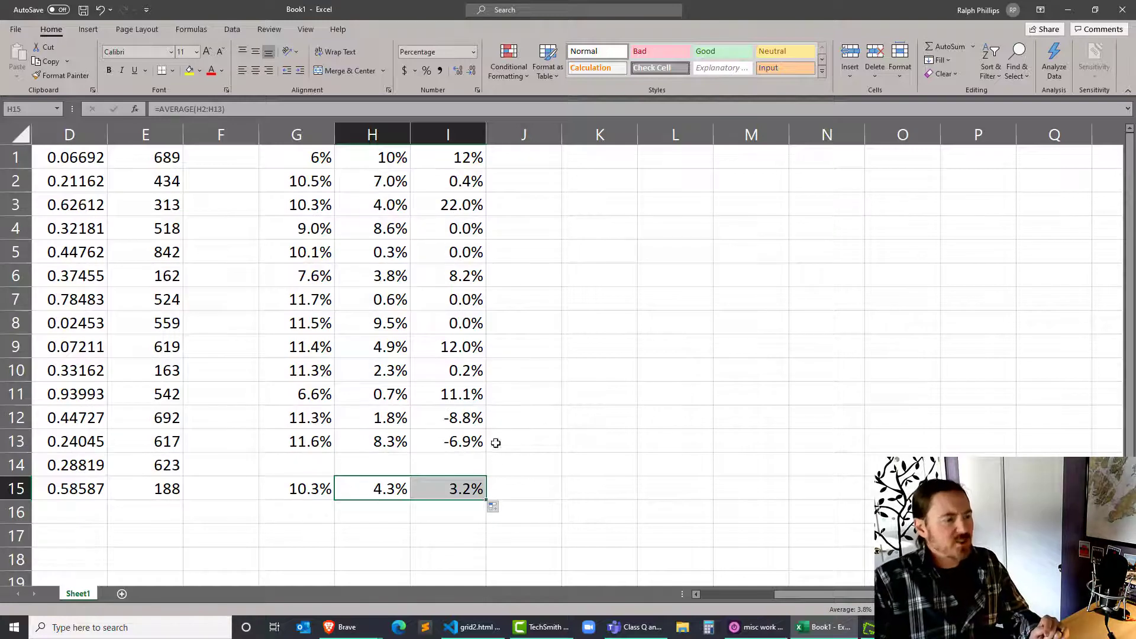
pyautogui.click(476, 400)
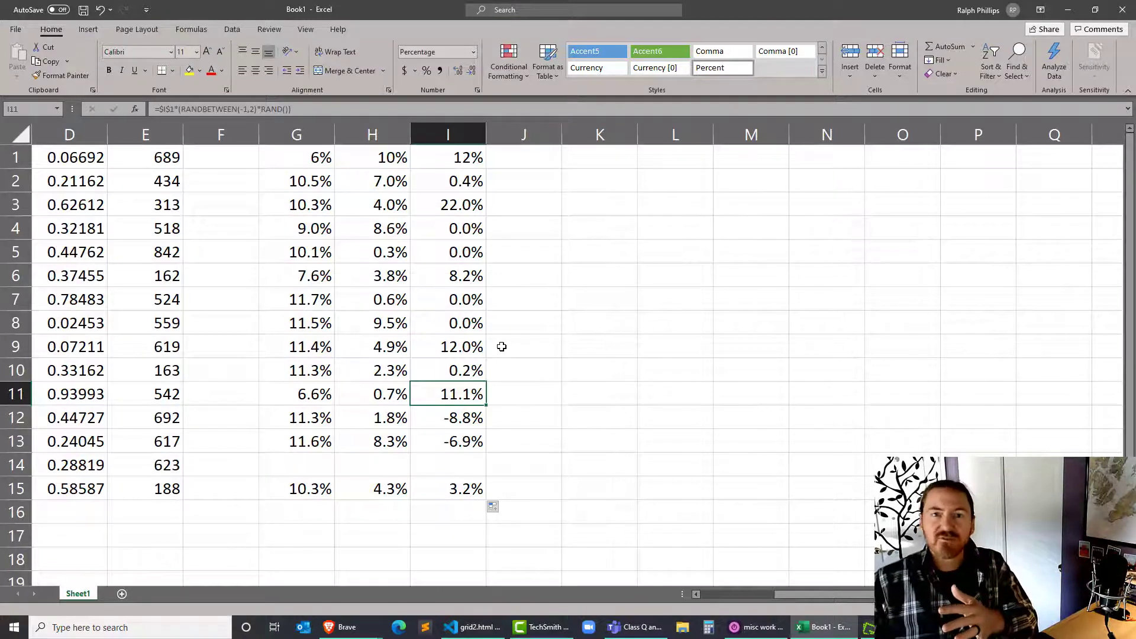
pyautogui.click(464, 201)
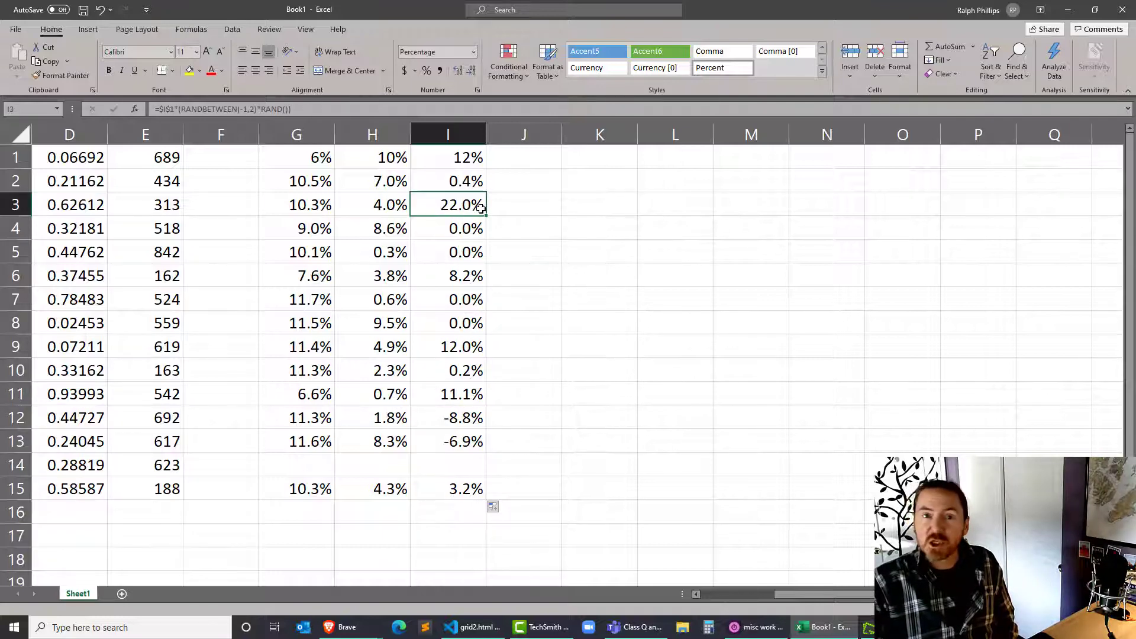
pyautogui.moveTo(484, 203); pyautogui.dragTo(483, 266)
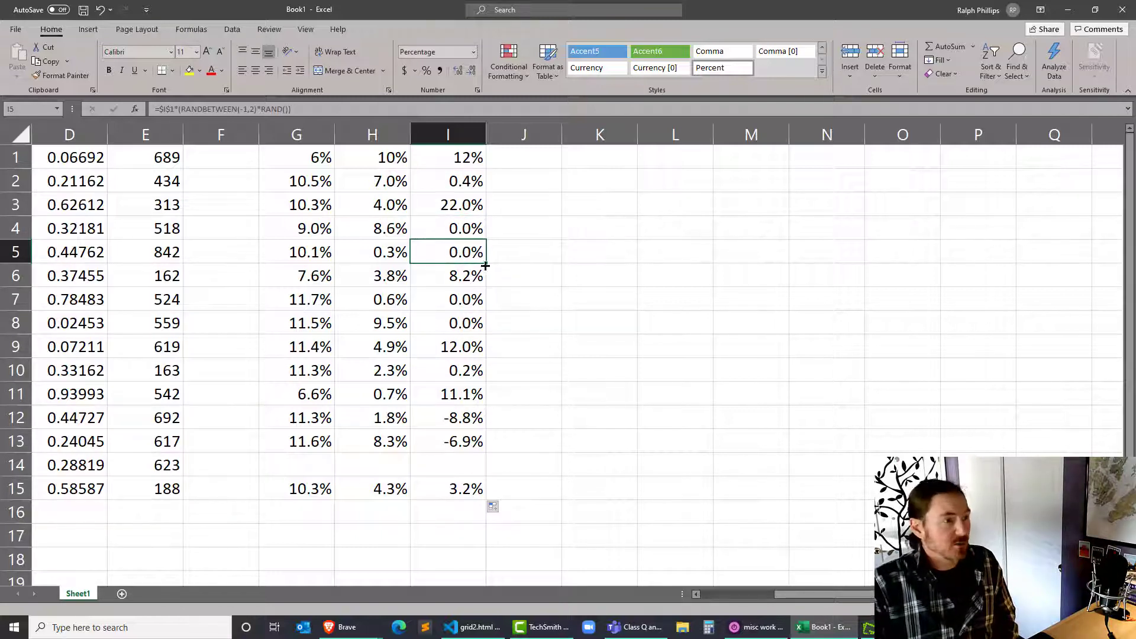
pyautogui.click(471, 305)
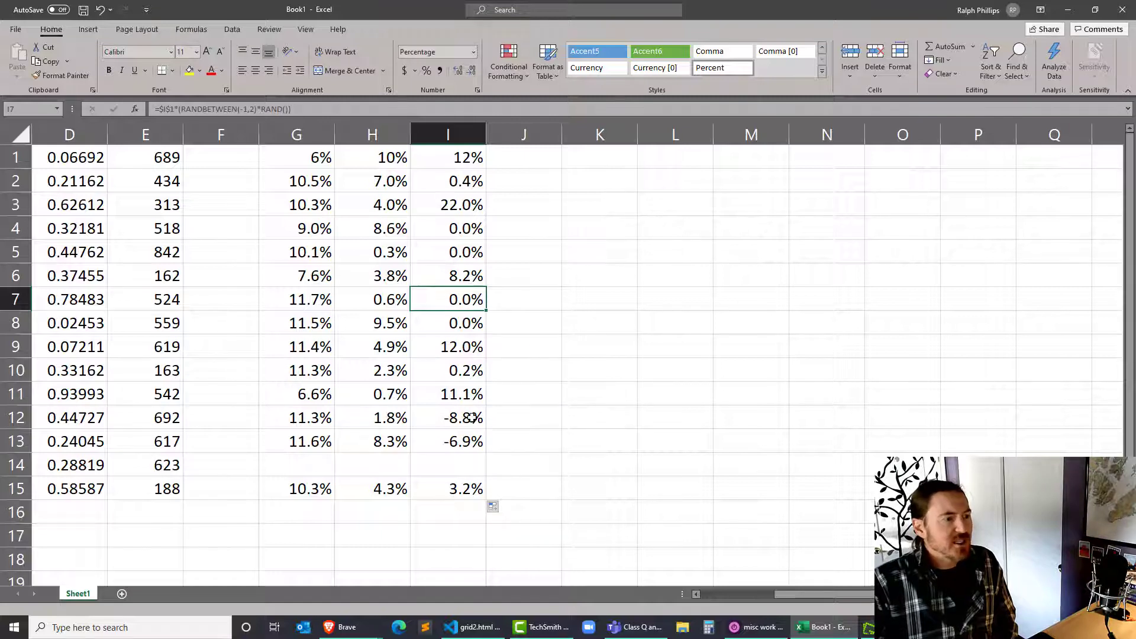
pyautogui.moveTo(471, 421); pyautogui.dragTo(472, 441)
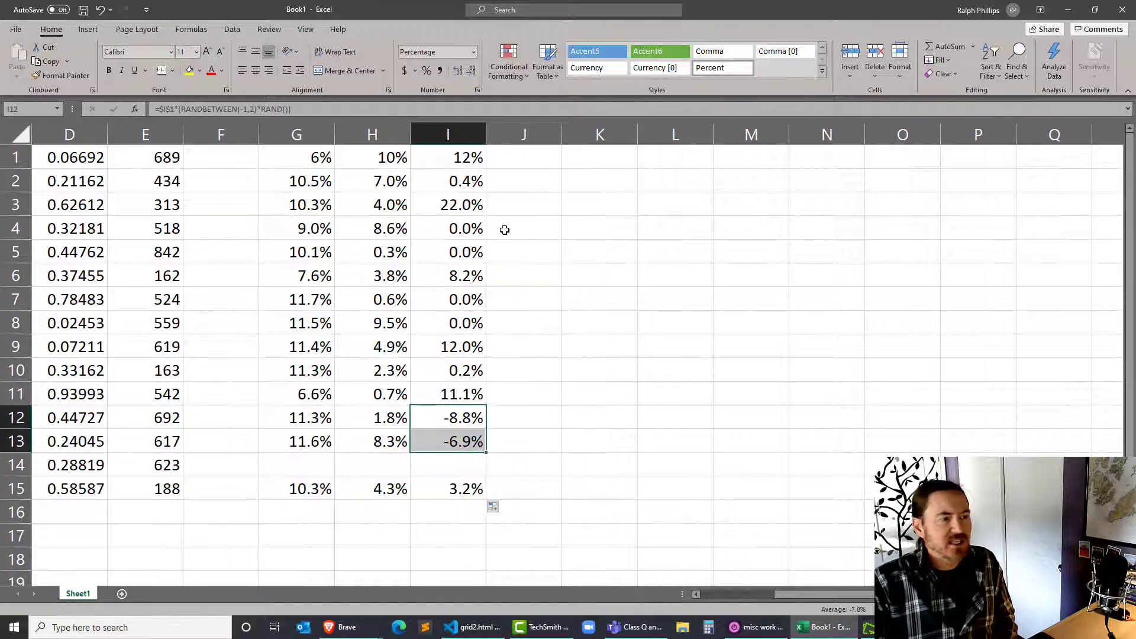
# Step: Set the base rate in cell I1 to 11%
pyautogui.click(484, 162)
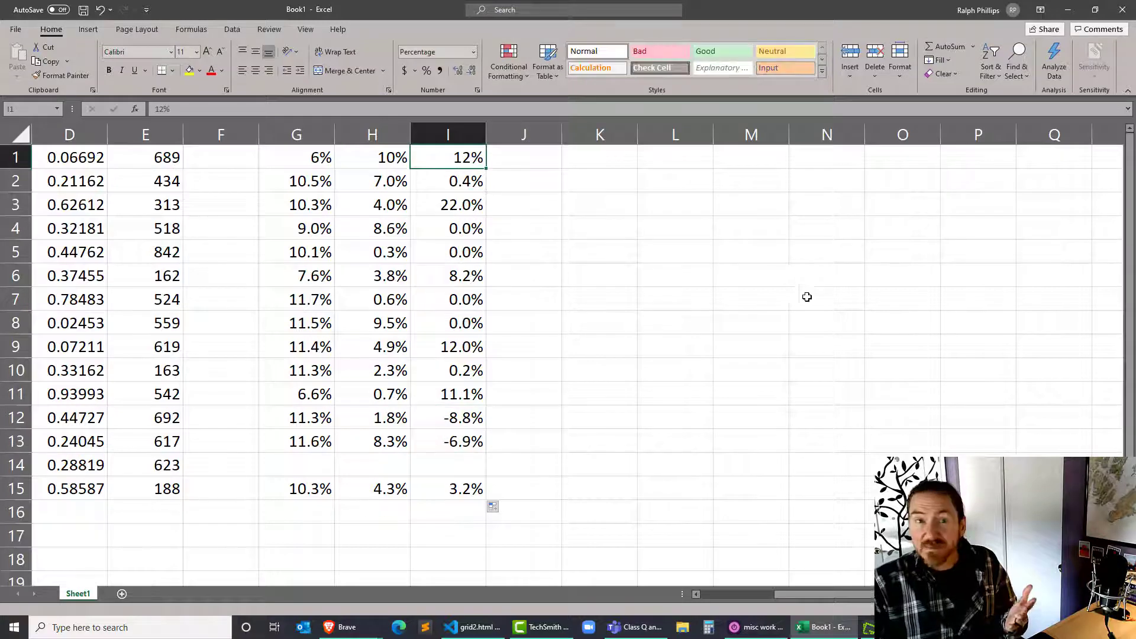
pyautogui.write('11')
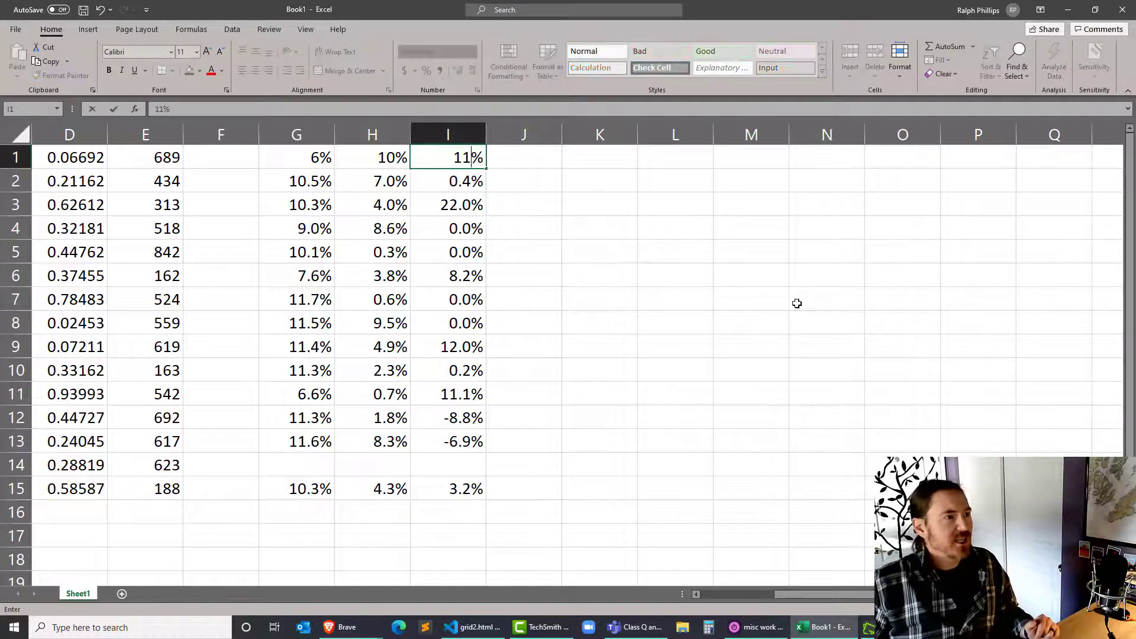
pyautogui.press('Return')
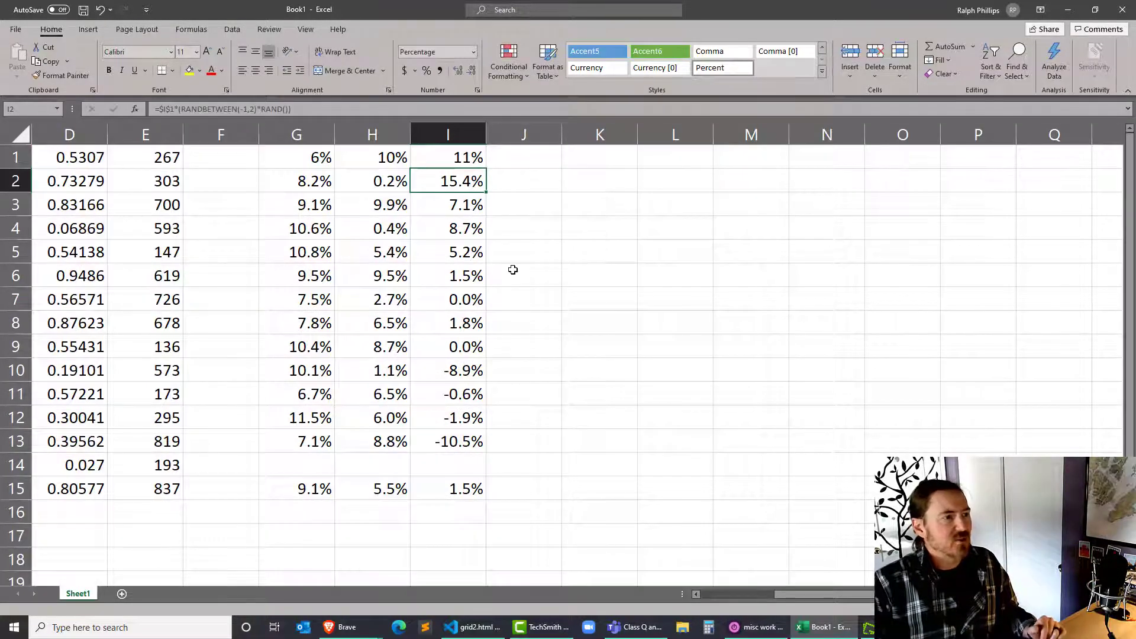
# Step: Set the base rate in cell I1 to 10%
pyautogui.click(441, 149)
pyautogui.write('10')
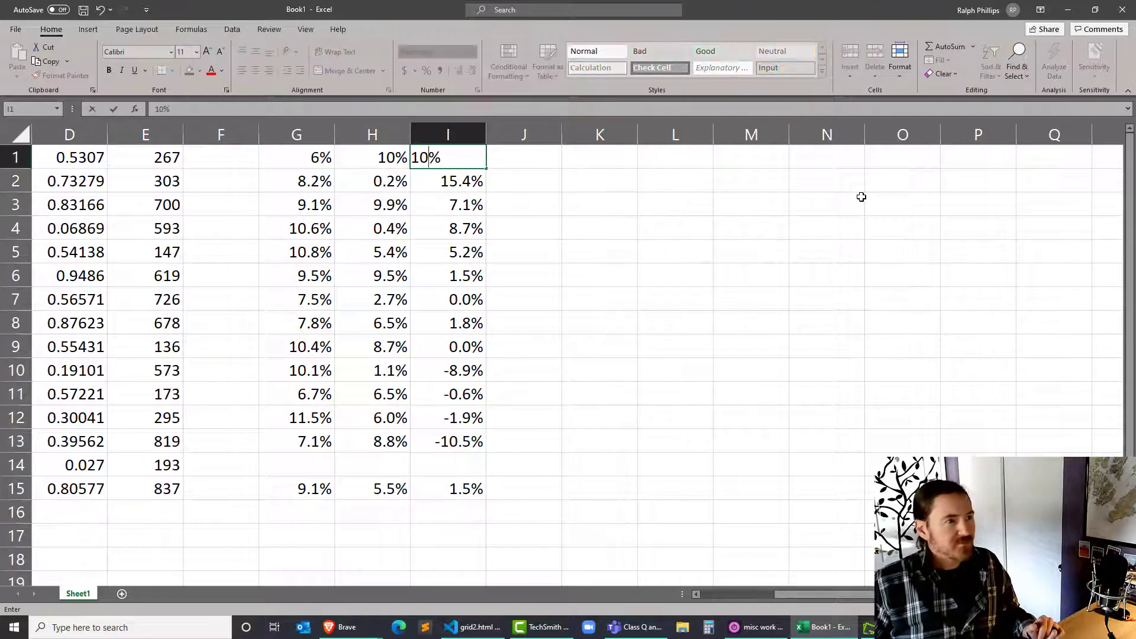
pyautogui.press('Return')
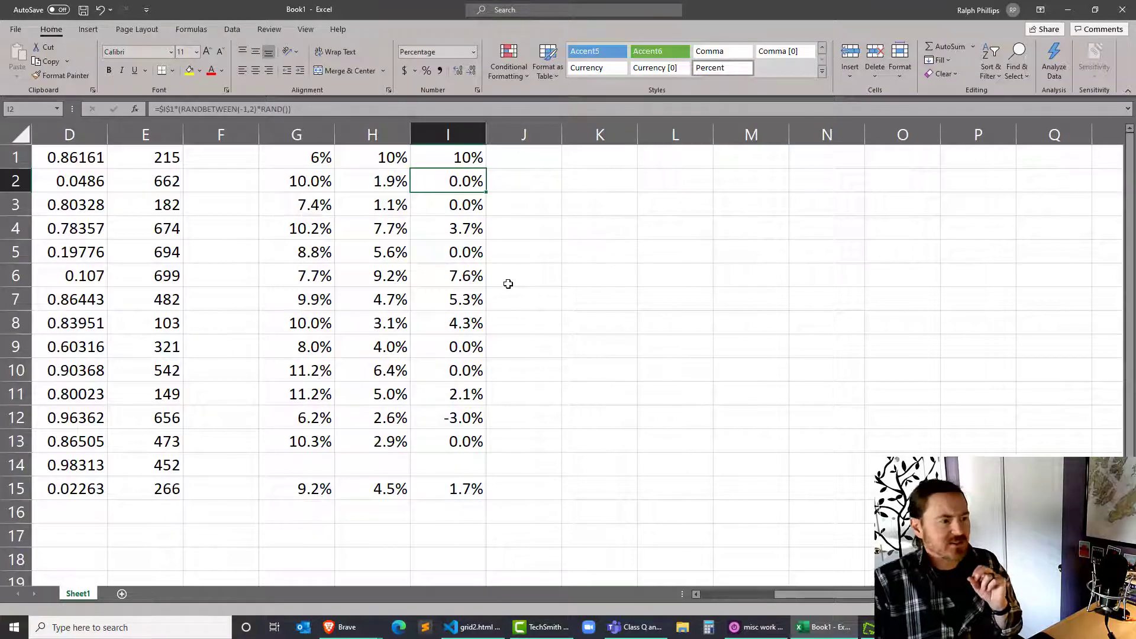
# Step: Change the lower bound of RANDBETWEEN in cell I2 to -2 and fill the revised formula down through I13
pyautogui.doubleClick(467, 178)
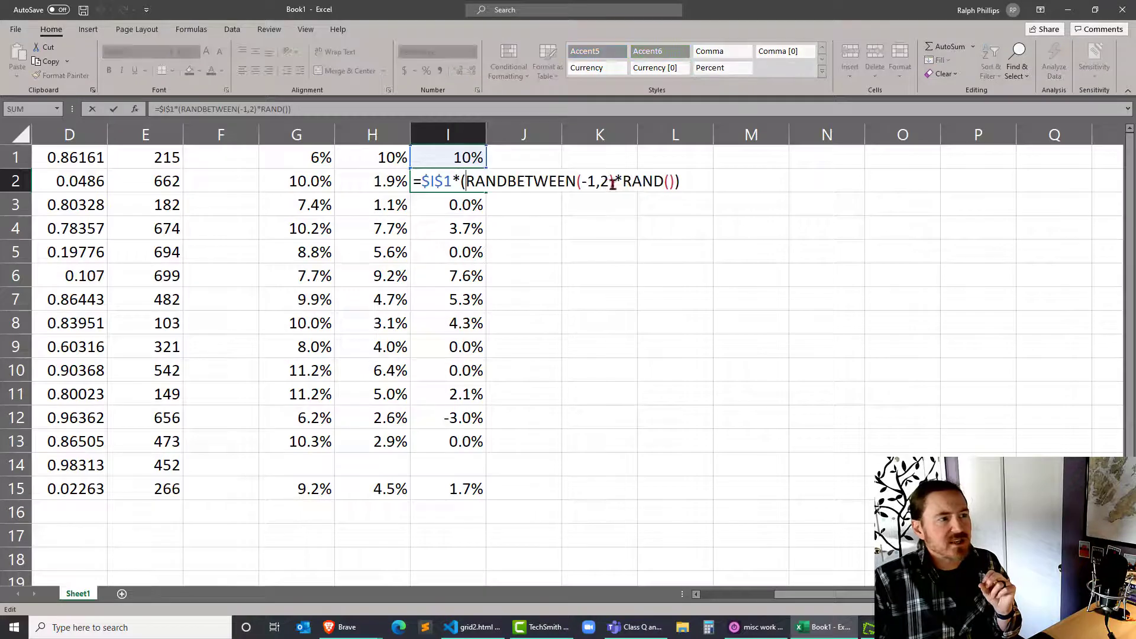
pyautogui.doubleClick(592, 182)
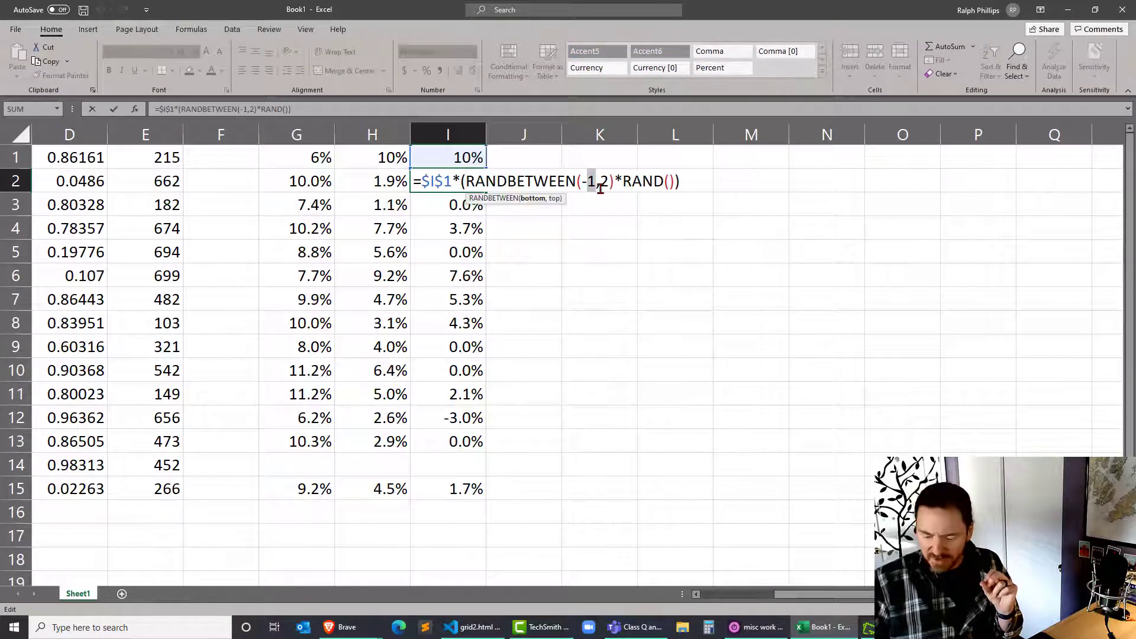
pyautogui.write('2')
pyautogui.press('Return')
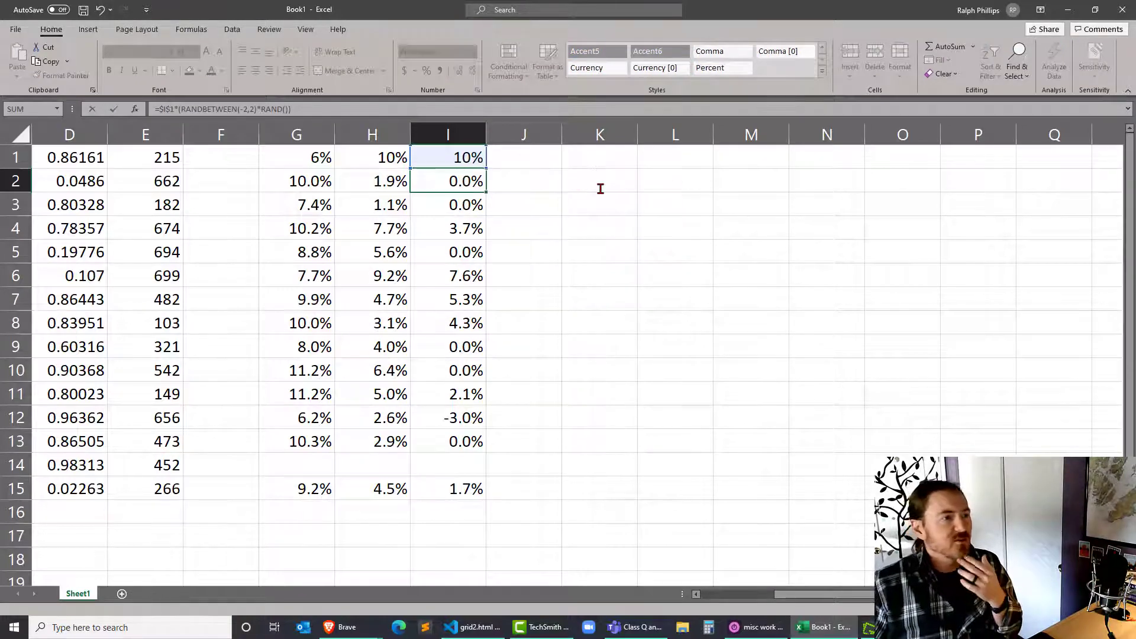
pyautogui.click(474, 180)
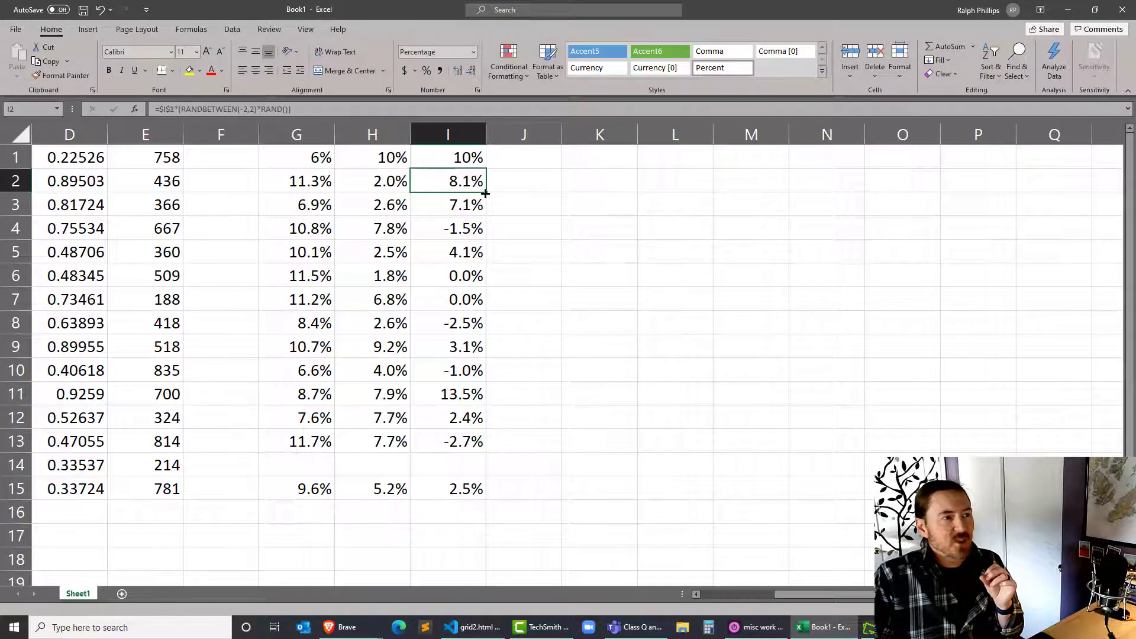
pyautogui.moveTo(485, 193); pyautogui.dragTo(481, 453)
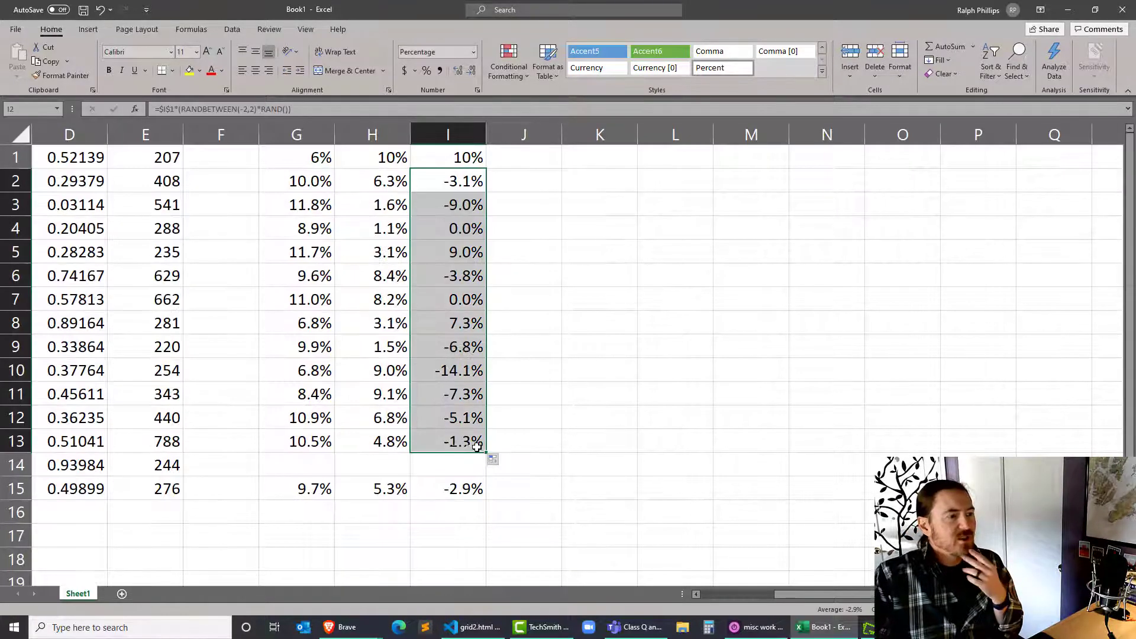
# Step: Change the lower bound of RANDBETWEEN in cell I2's formula to -1
pyautogui.click(455, 344)
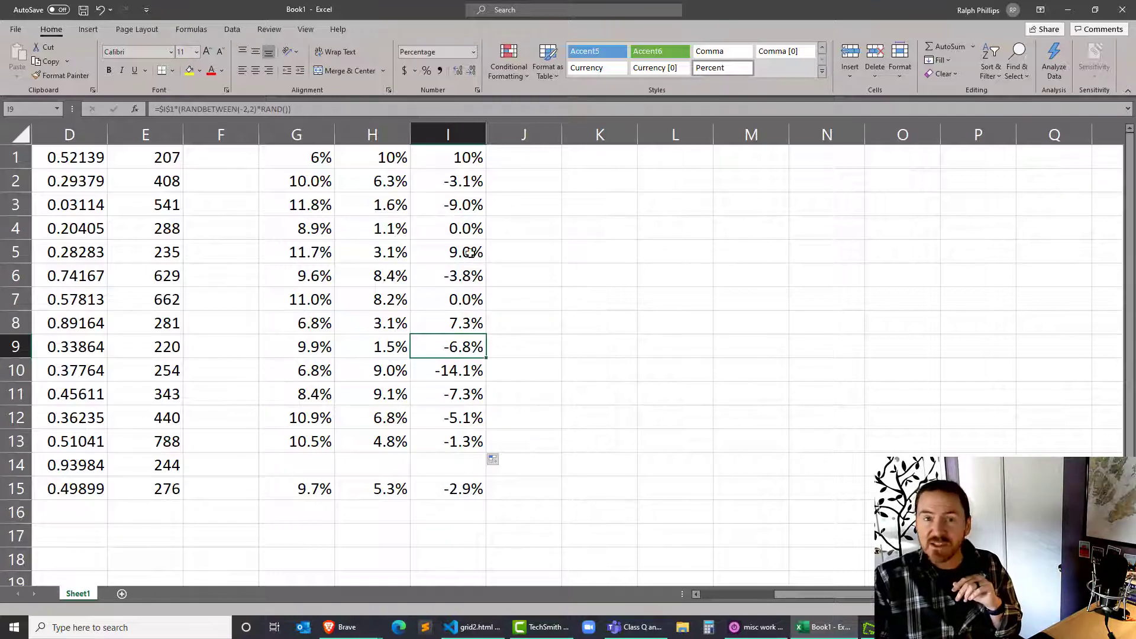
pyautogui.click(460, 181)
pyautogui.doubleClick(454, 179)
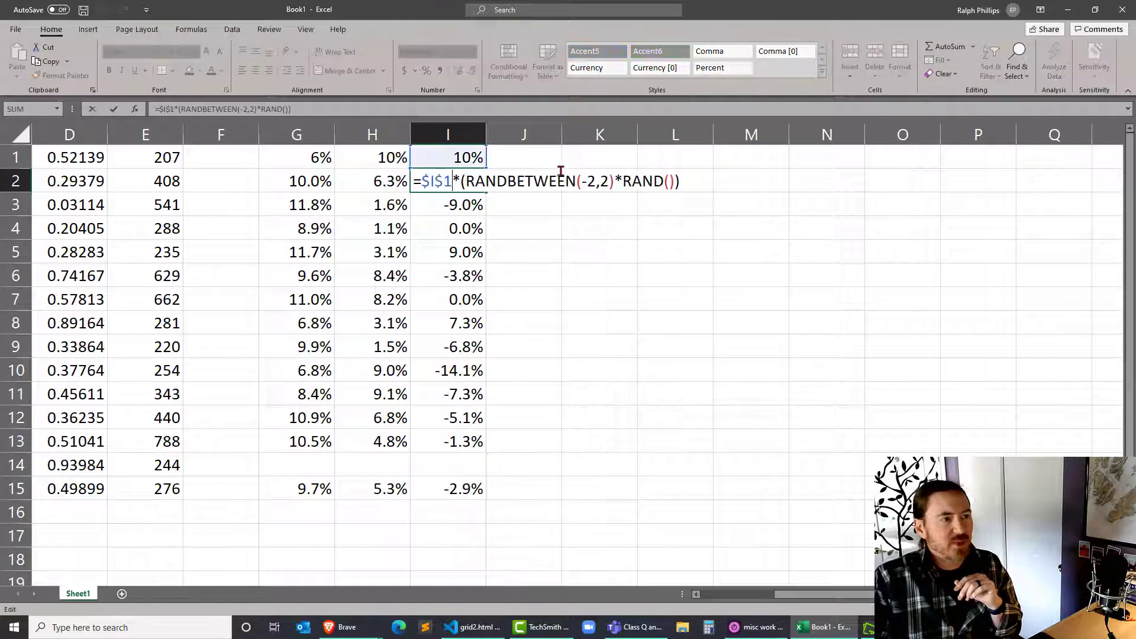
pyautogui.doubleClick(593, 181)
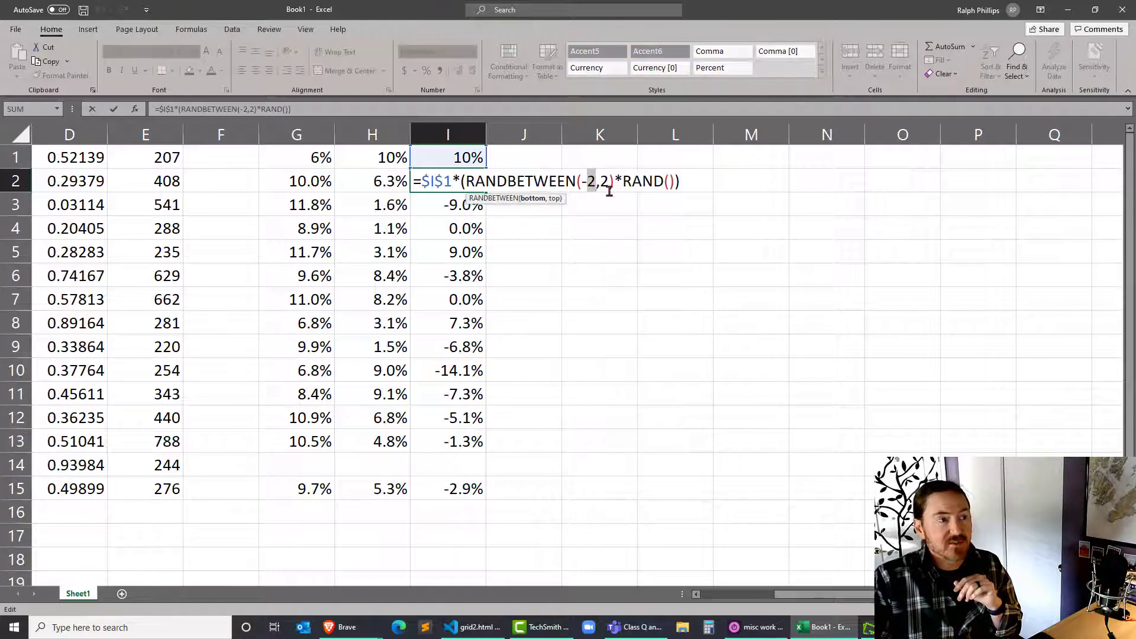
pyautogui.write('1')
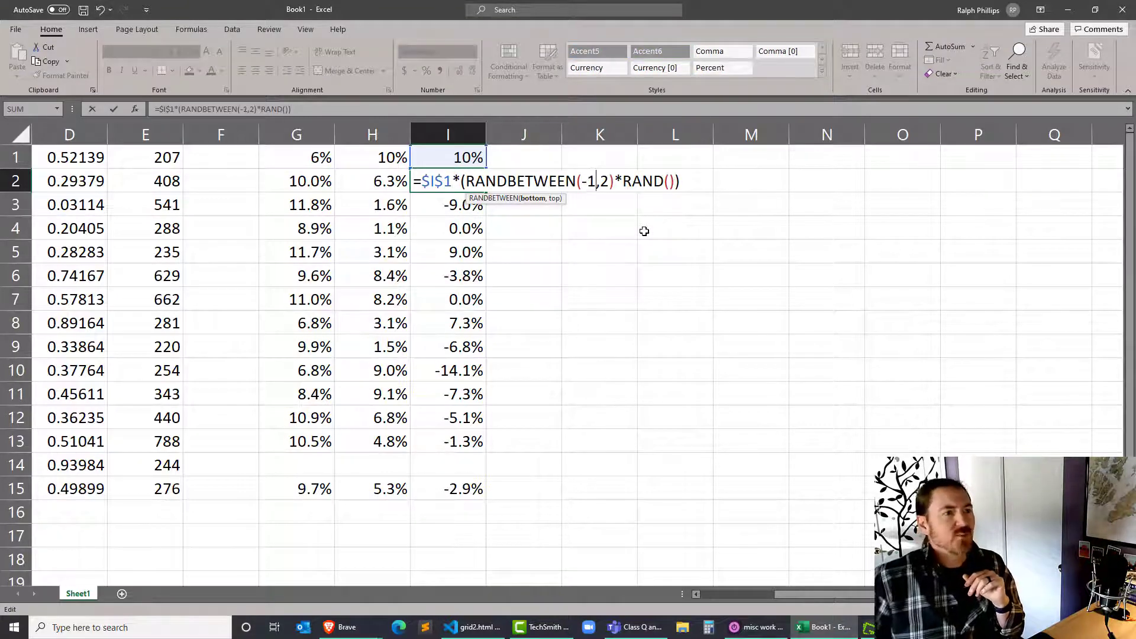
pyautogui.press('Return')
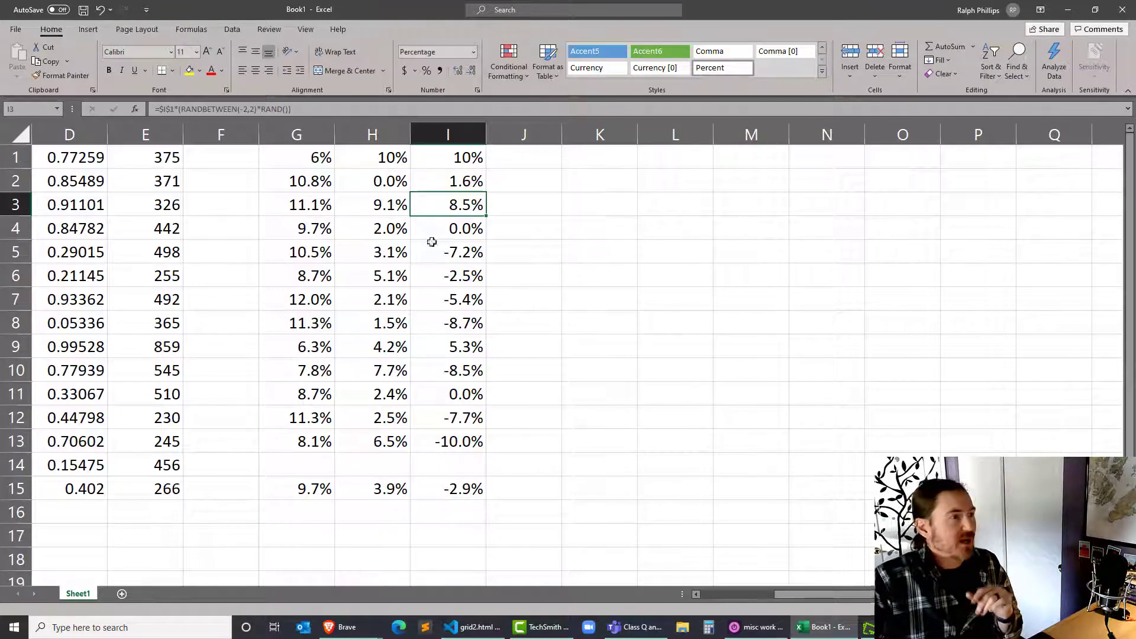
# Step: Replace the random percentage formulas in G2:I13 with static values by copying the range onto itself as values only
pyautogui.moveTo(302, 181); pyautogui.dragTo(454, 439)
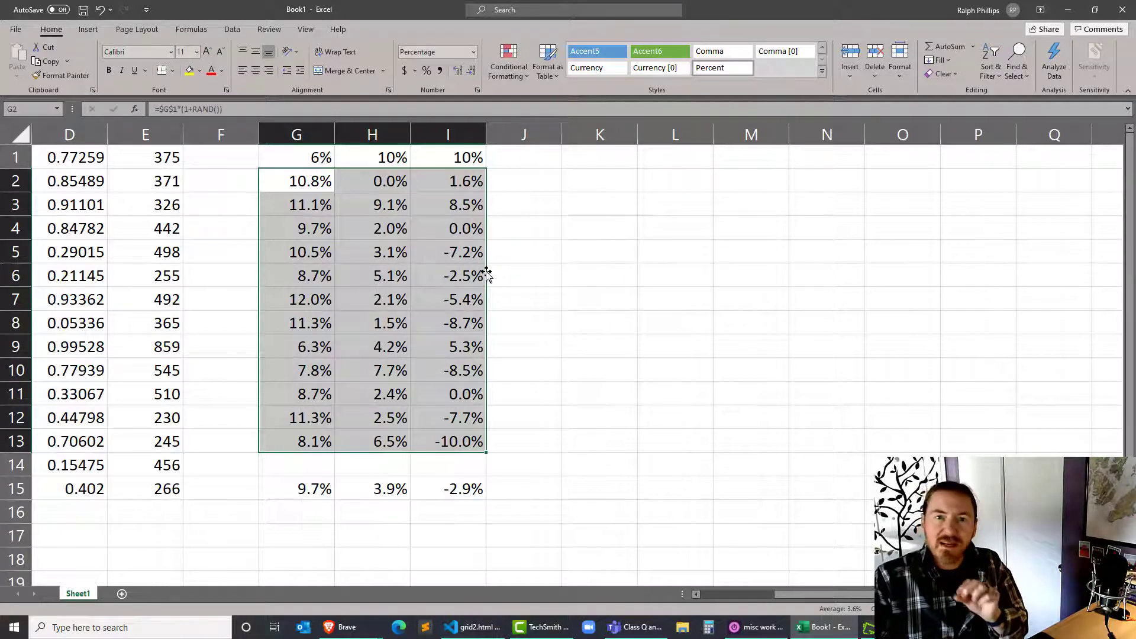
pyautogui.moveTo(487, 273)
pyautogui.mouseDown()
pyautogui.moveTo(624, 274)
pyautogui.moveTo(468, 280)
pyautogui.mouseUp()
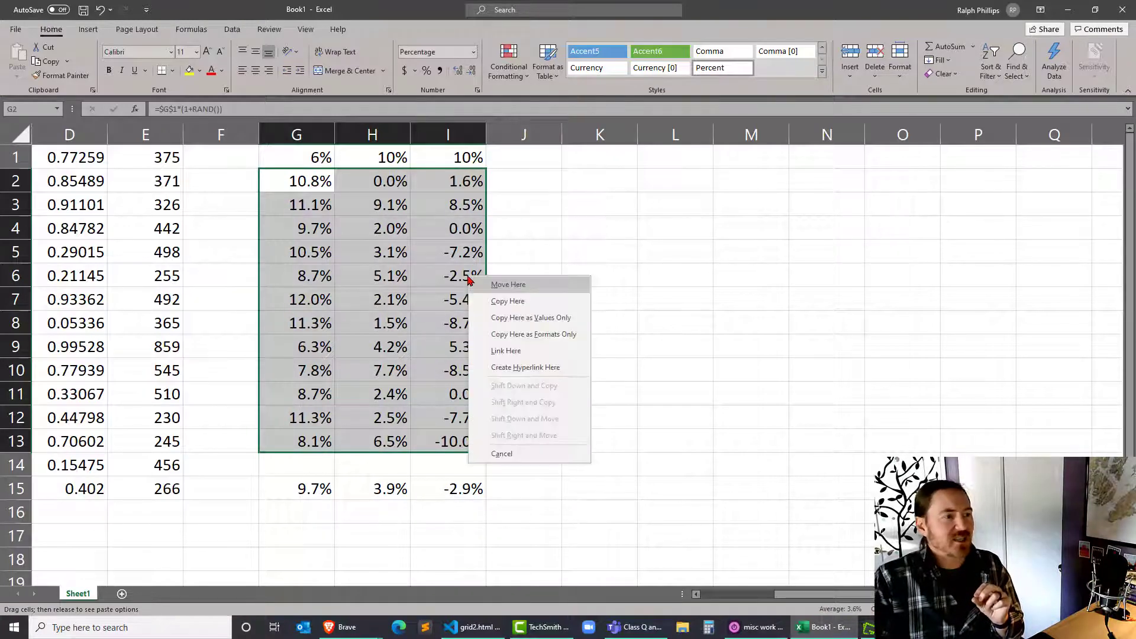
pyautogui.click(521, 319)
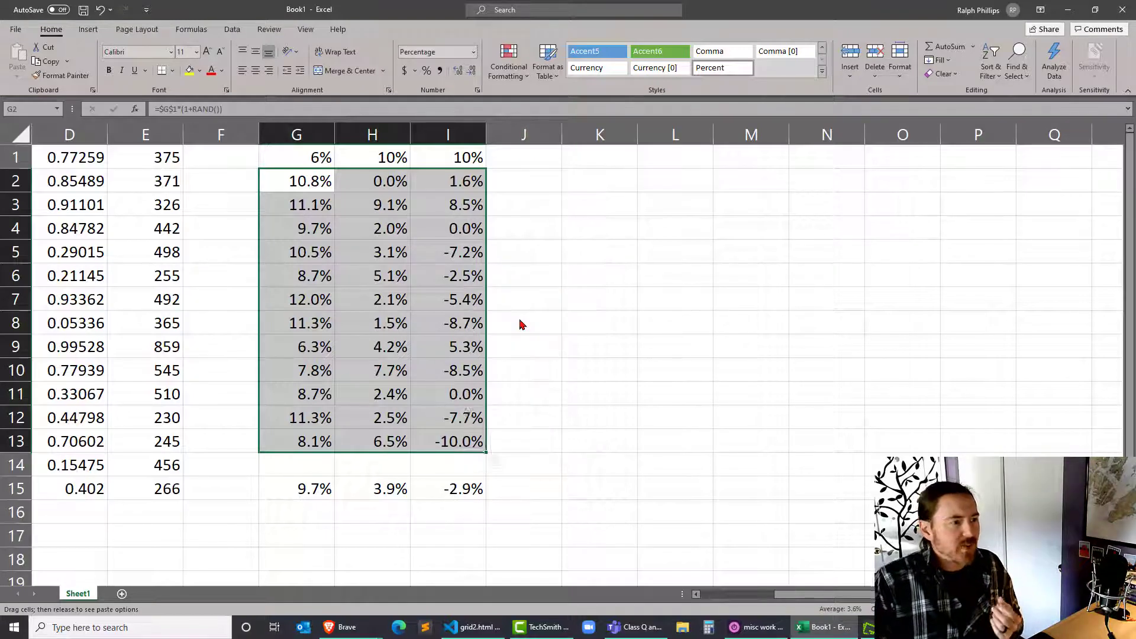
pyautogui.click(455, 298)
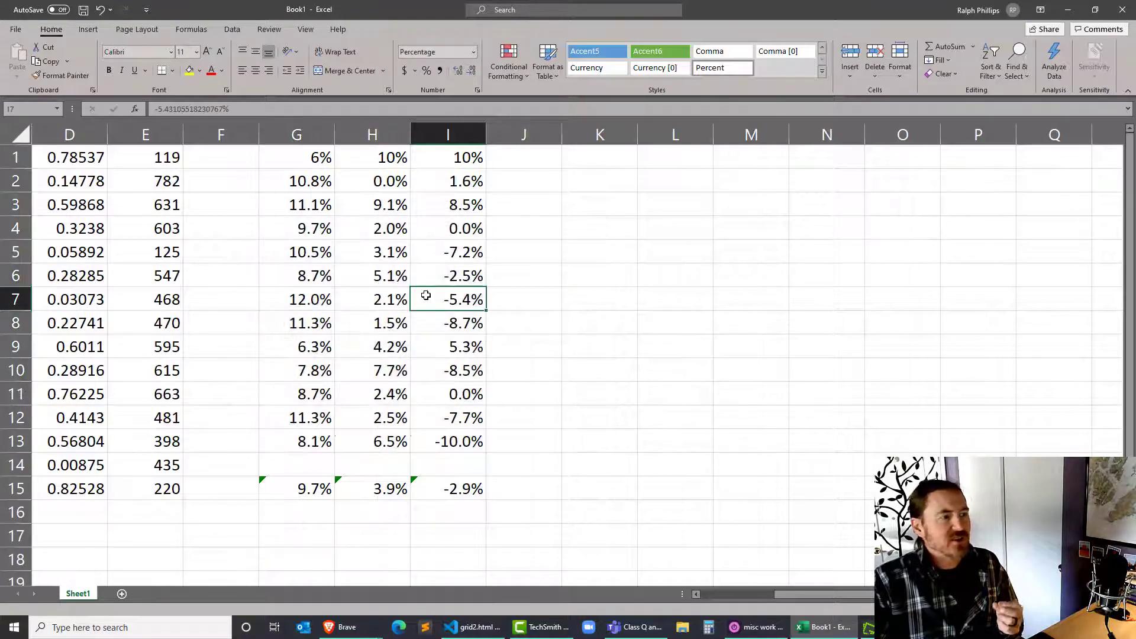